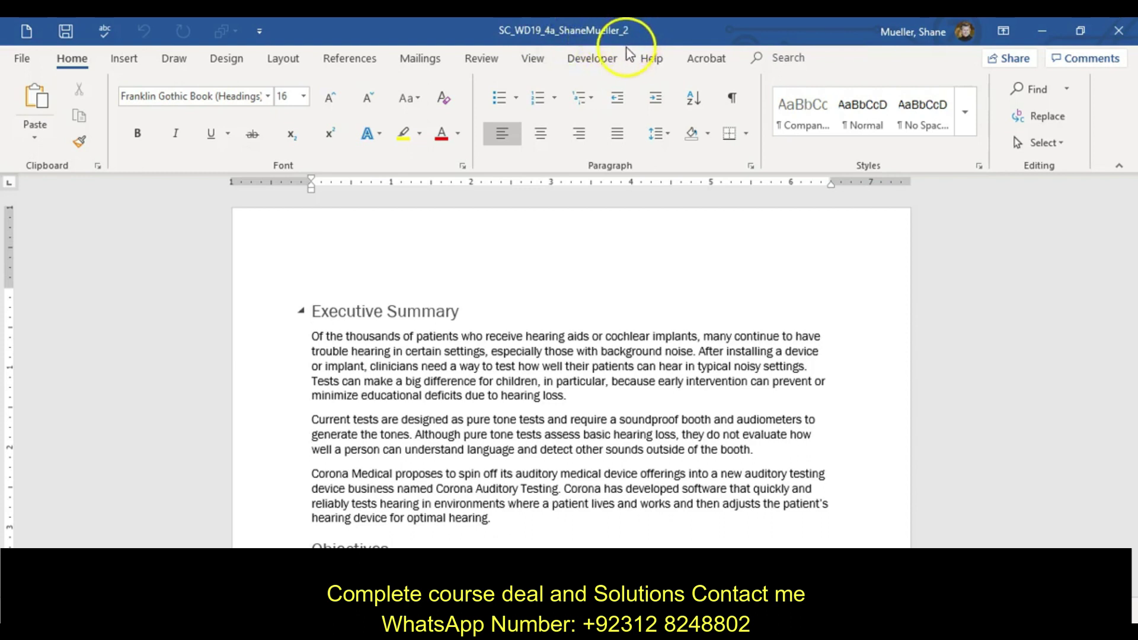
Expand the Executive Summary heading's character spacing by 2 pt in the Font dialog's Advanced options
{"action": "left_click", "coordinate": [496, 254]}
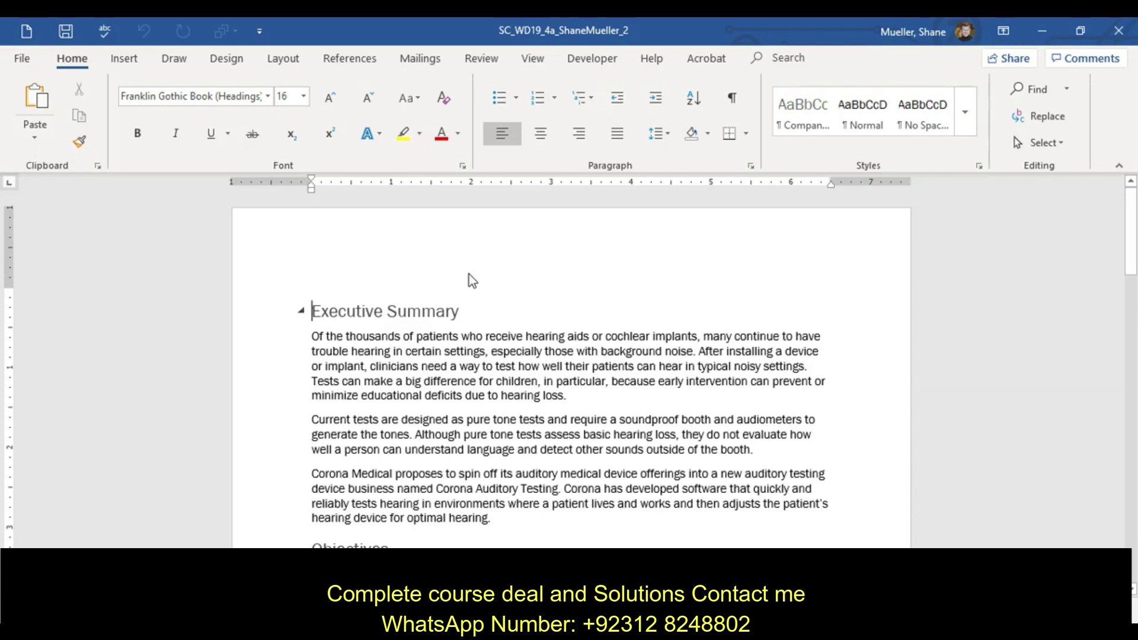
{"action": "left_click", "coordinate": [452, 282]}
{"action": "left_click", "coordinate": [447, 292]}
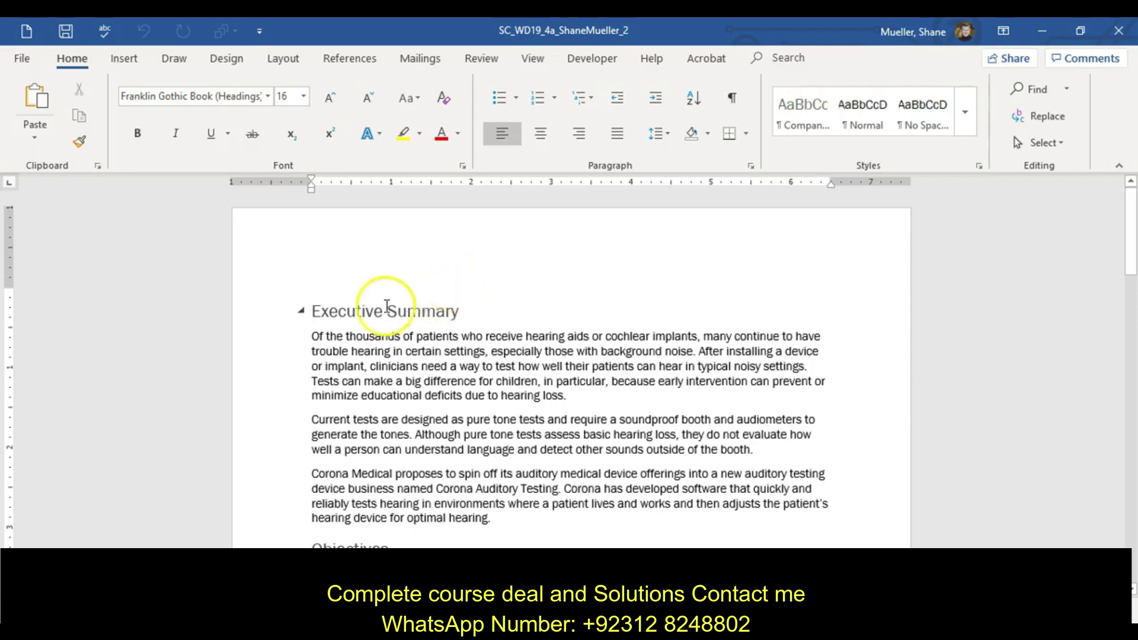
{"action": "left_click", "coordinate": [280, 315]}
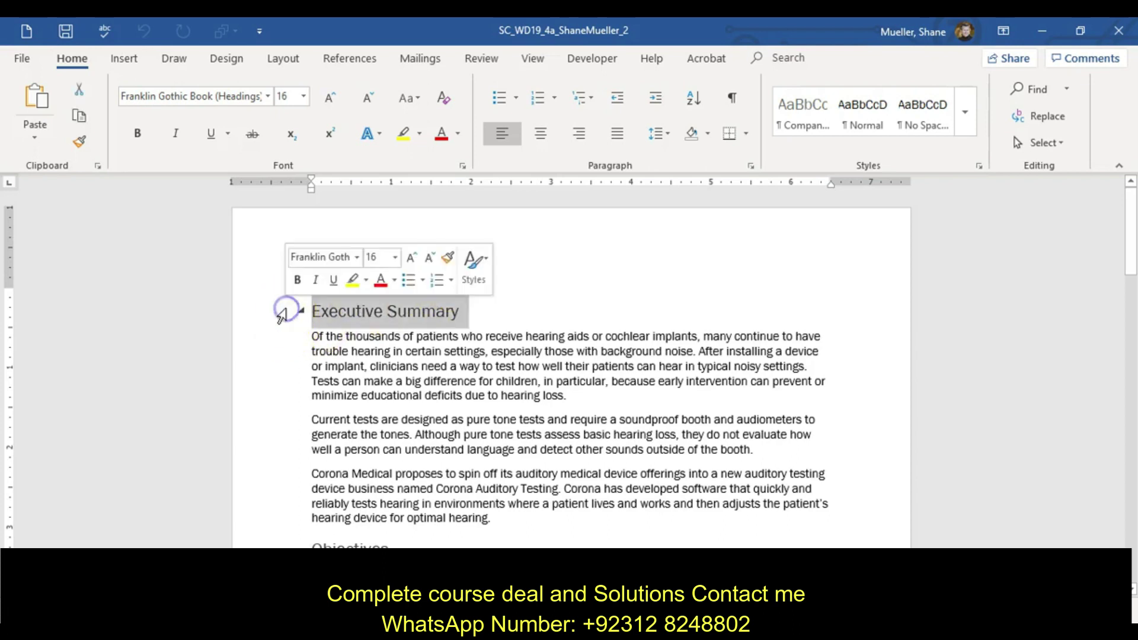
{"action": "left_click", "coordinate": [462, 168]}
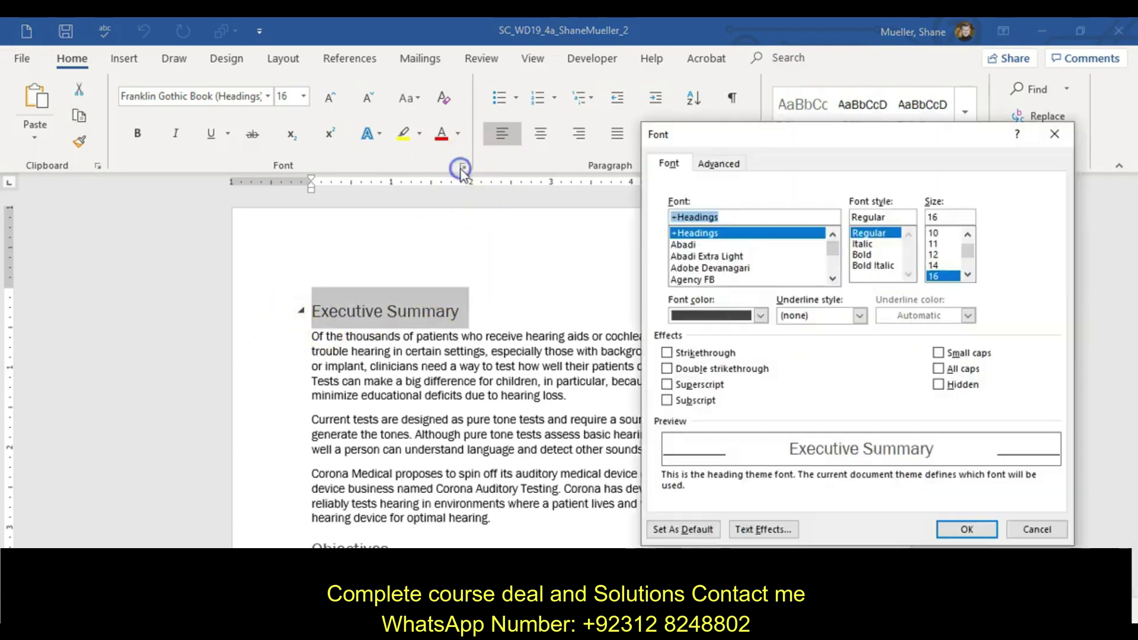
{"action": "left_click", "coordinate": [715, 164]}
{"action": "left_click_drag", "start_coordinate": [808, 132], "coordinate": [533, 81]}
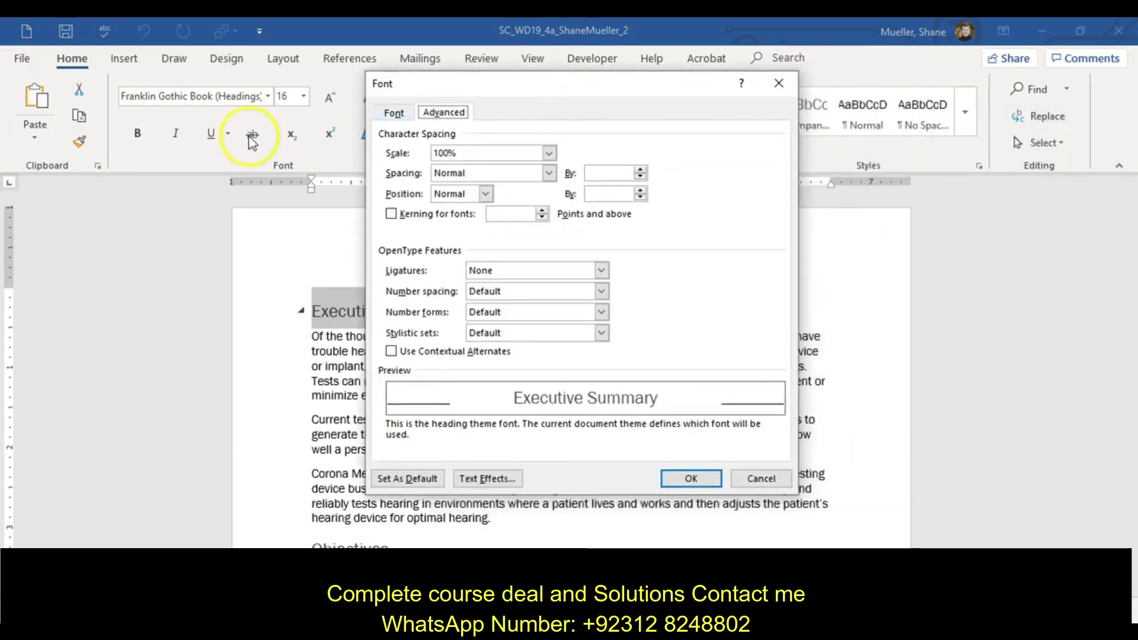
{"action": "left_click", "coordinate": [548, 172]}
{"action": "left_click", "coordinate": [468, 199]}
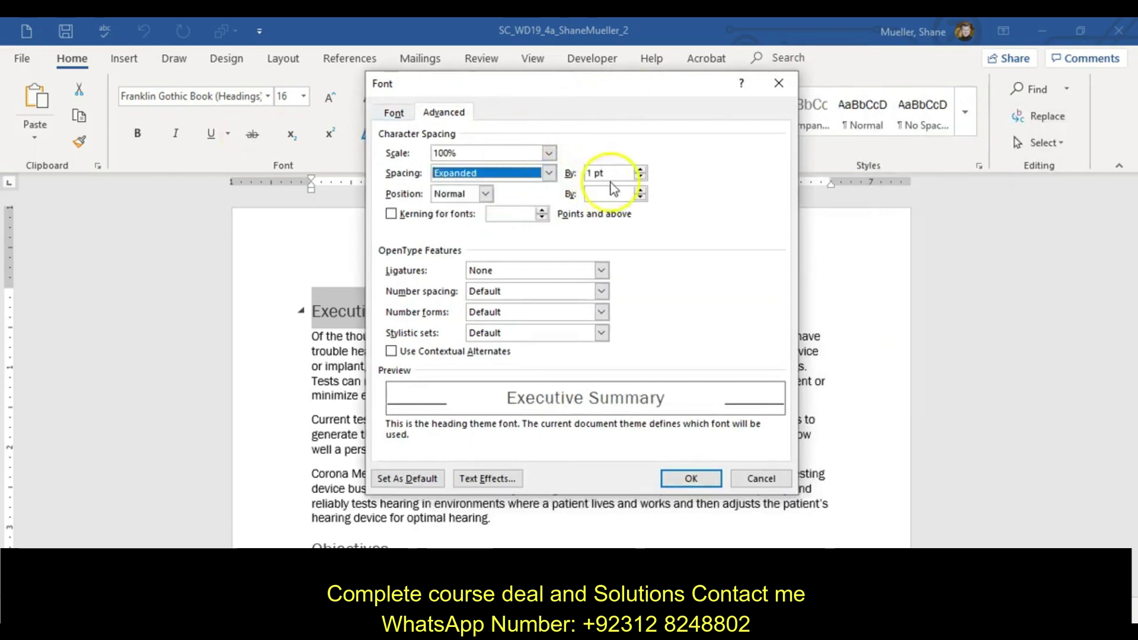
{"action": "left_click", "coordinate": [640, 172]}
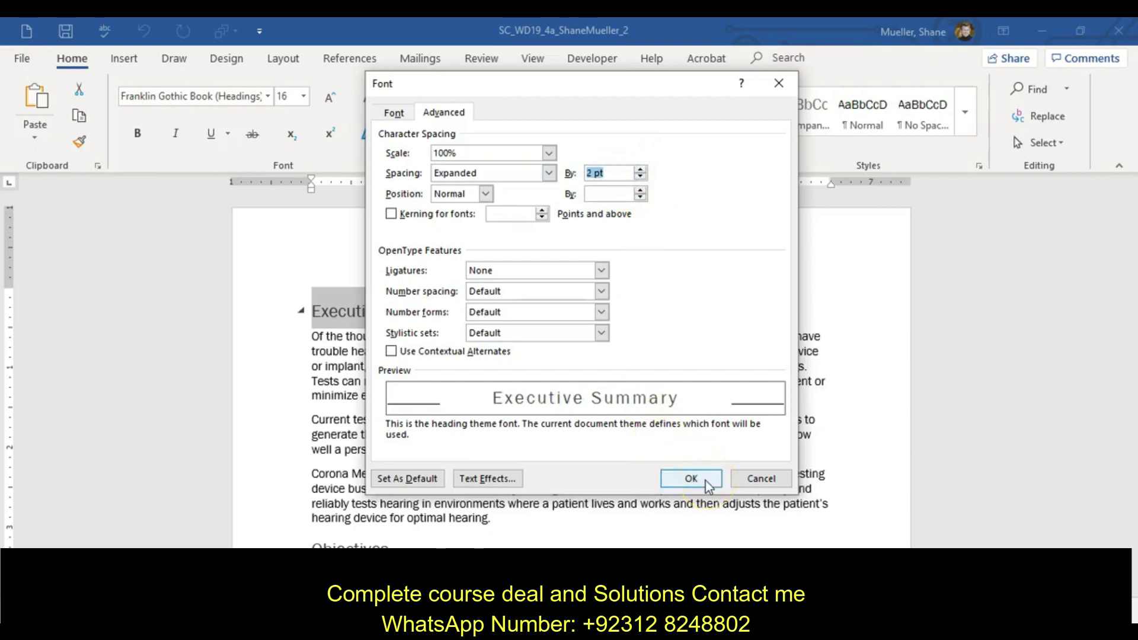
{"action": "left_click", "coordinate": [705, 481]}
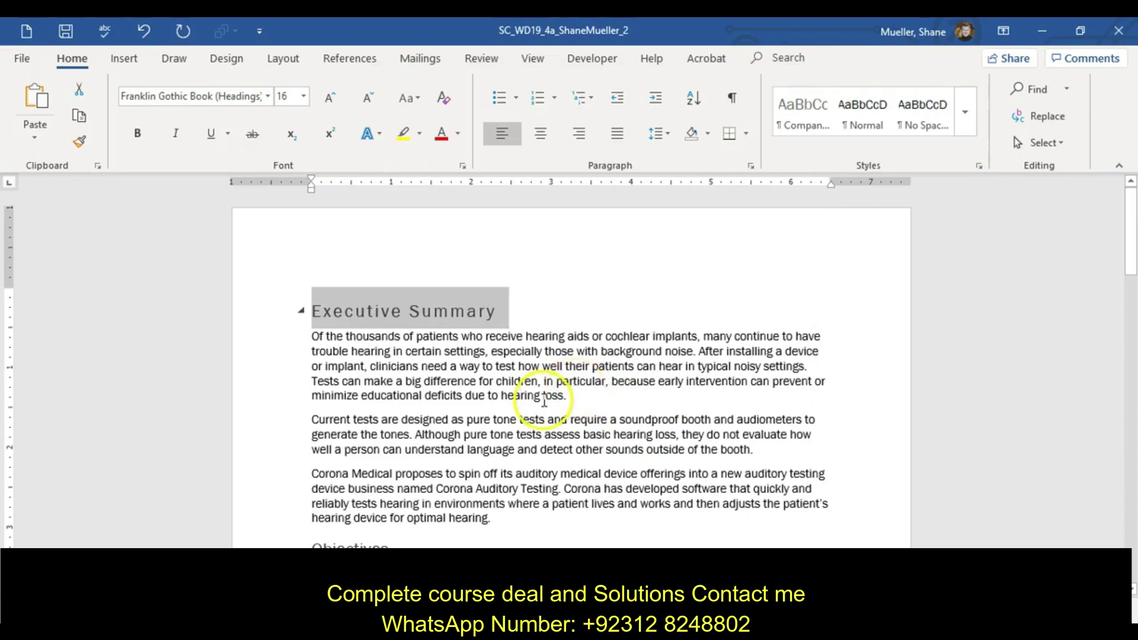
Indent the sales strategy and product awareness lines one level under Sales and marketing
{"action": "scroll", "coordinate": [474, 418], "scroll_direction": "down", "scroll_amount": 1}
{"action": "scroll", "coordinate": [474, 418], "scroll_direction": "down", "scroll_amount": 6}
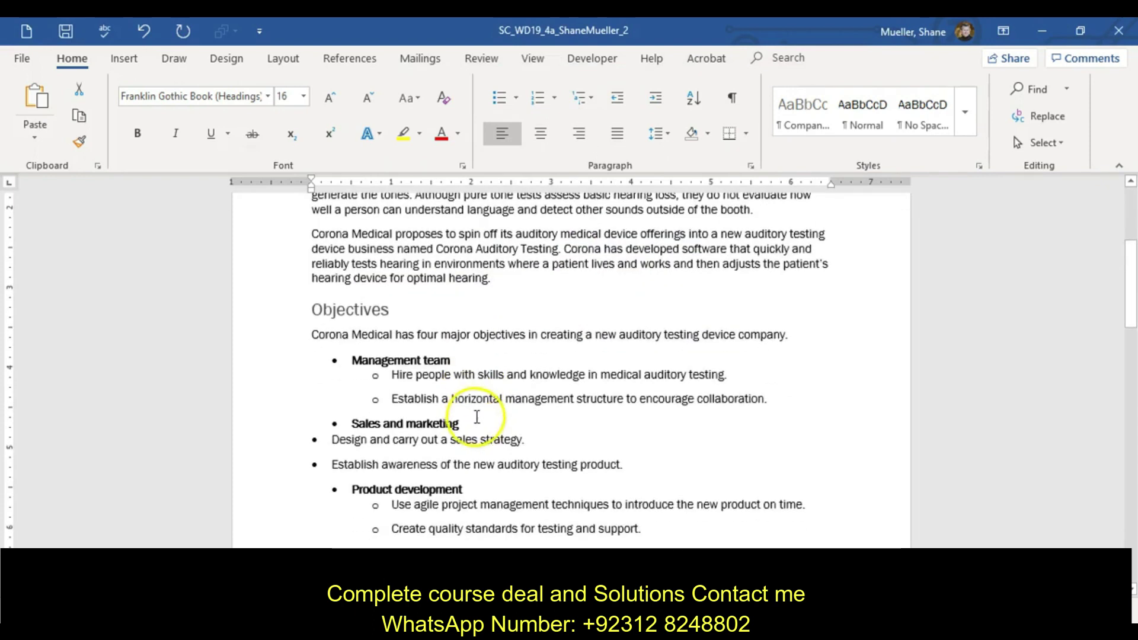
{"action": "scroll", "coordinate": [473, 414], "scroll_direction": "down", "scroll_amount": 1}
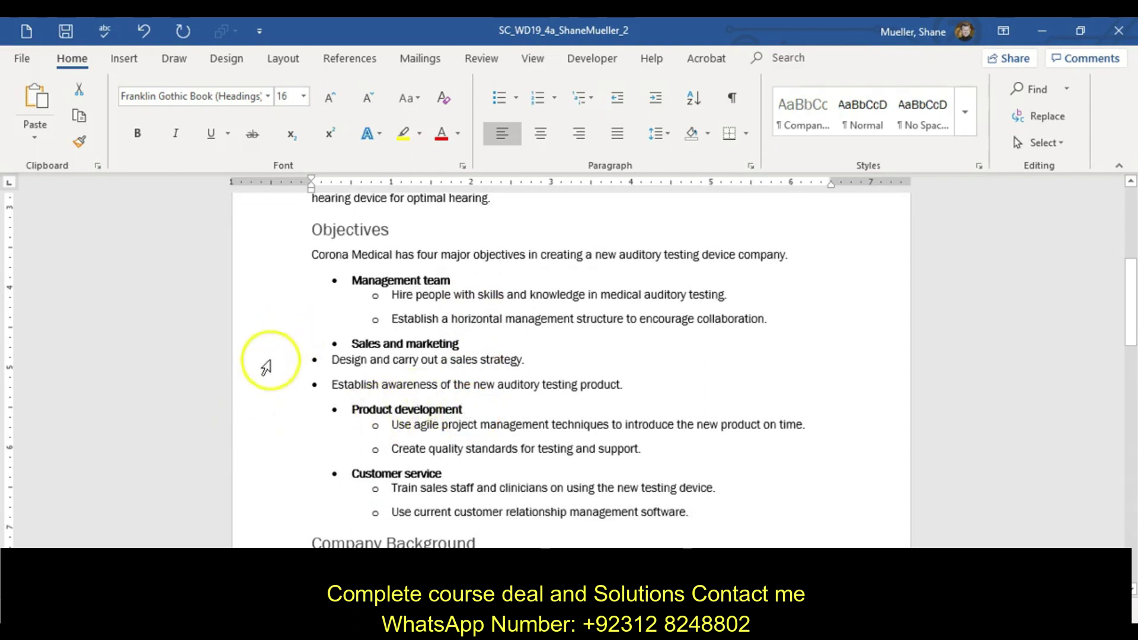
{"action": "left_click_drag", "start_coordinate": [266, 367], "coordinate": [280, 381]}
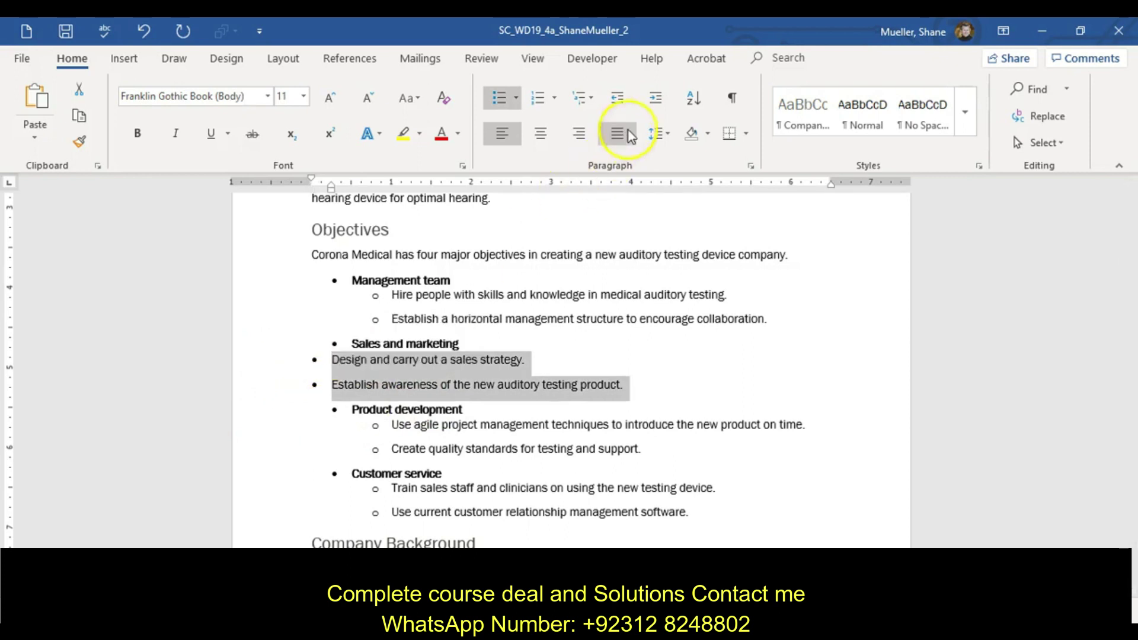
{"action": "left_click", "coordinate": [661, 102]}
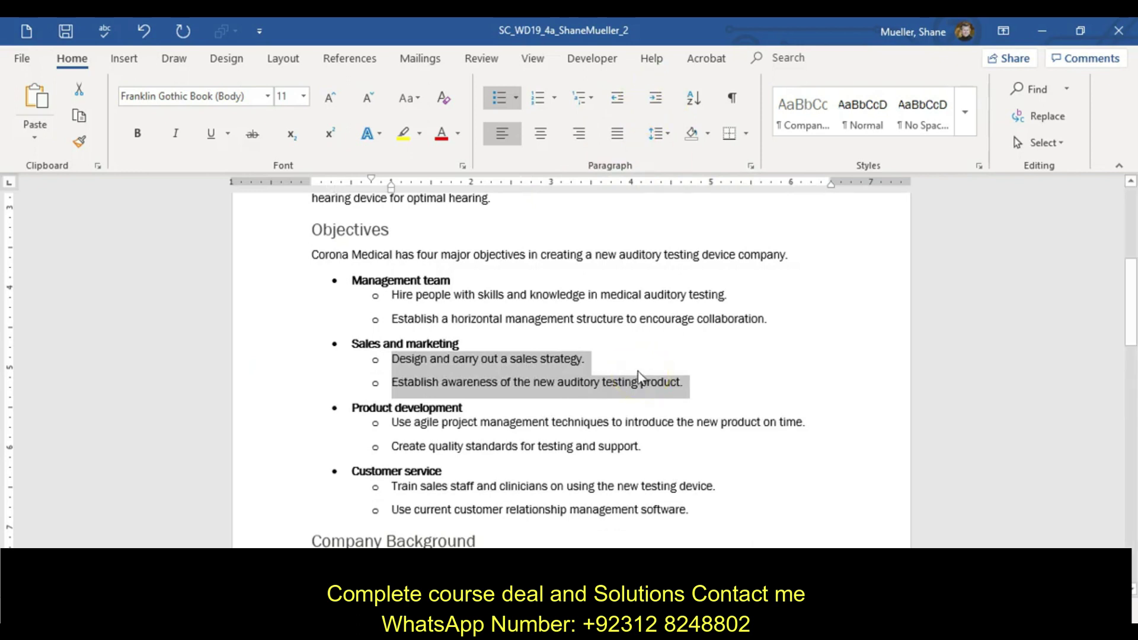
Define a new bullet for the four main Objectives items with Aqua, Accent 5 font colour
{"action": "left_click", "coordinate": [335, 280]}
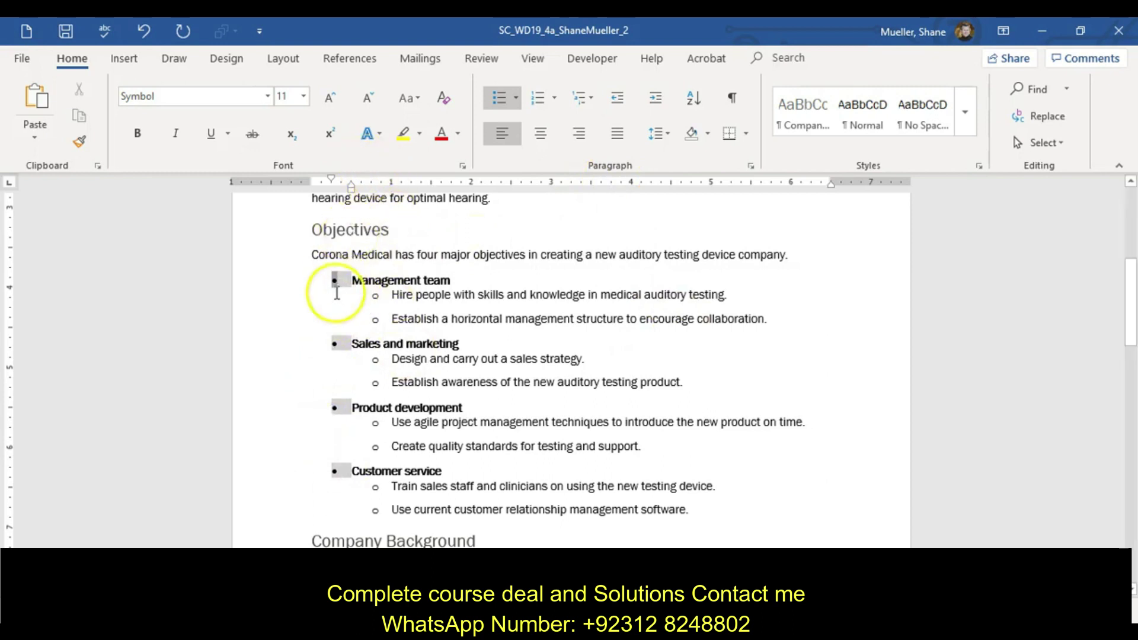
{"action": "left_click", "coordinate": [516, 99]}
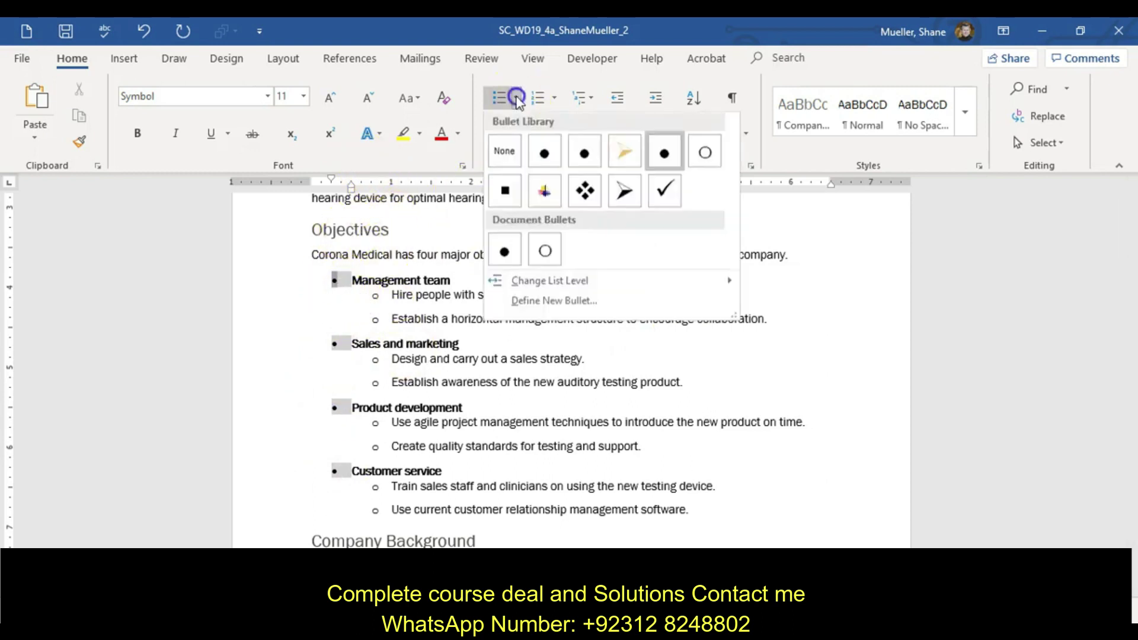
{"action": "left_click", "coordinate": [584, 302]}
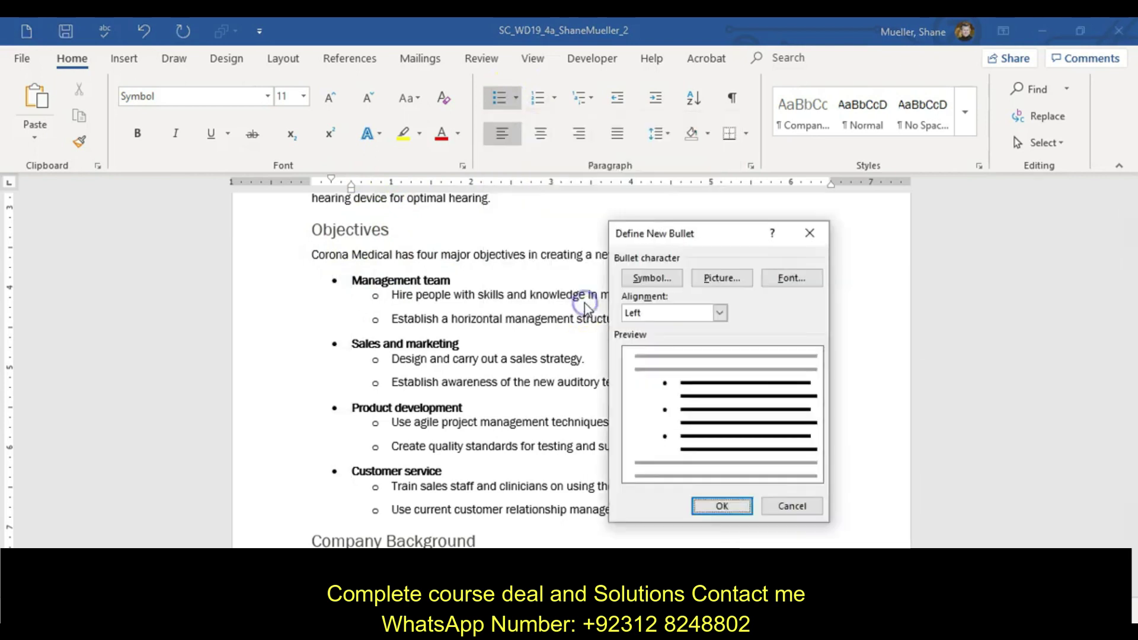
{"action": "left_click", "coordinate": [788, 279]}
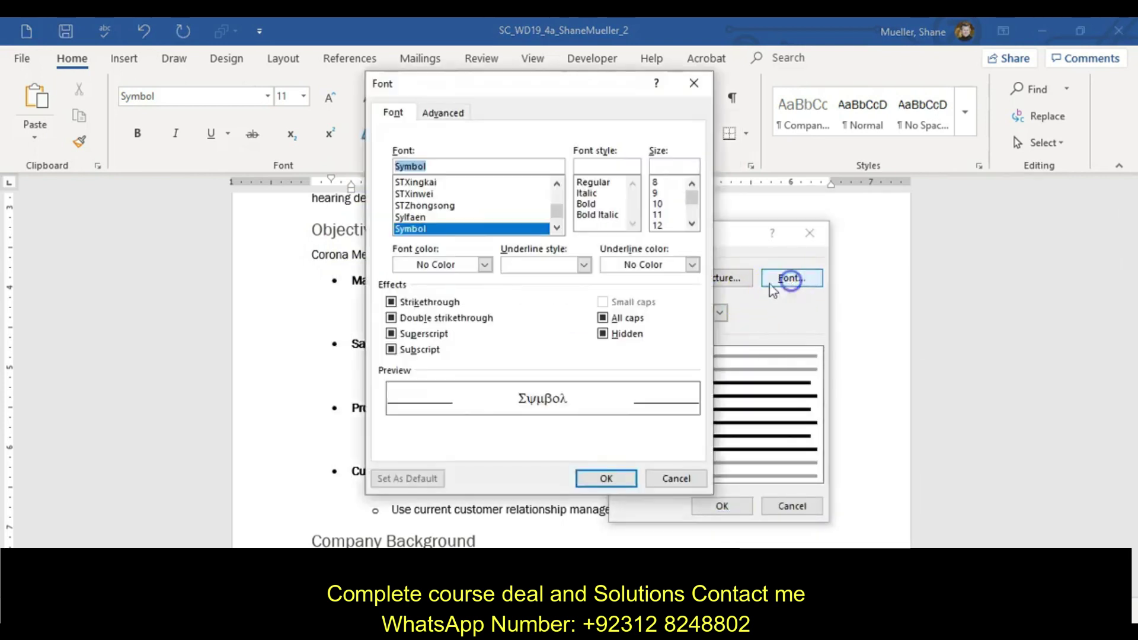
{"action": "left_click", "coordinate": [484, 264]}
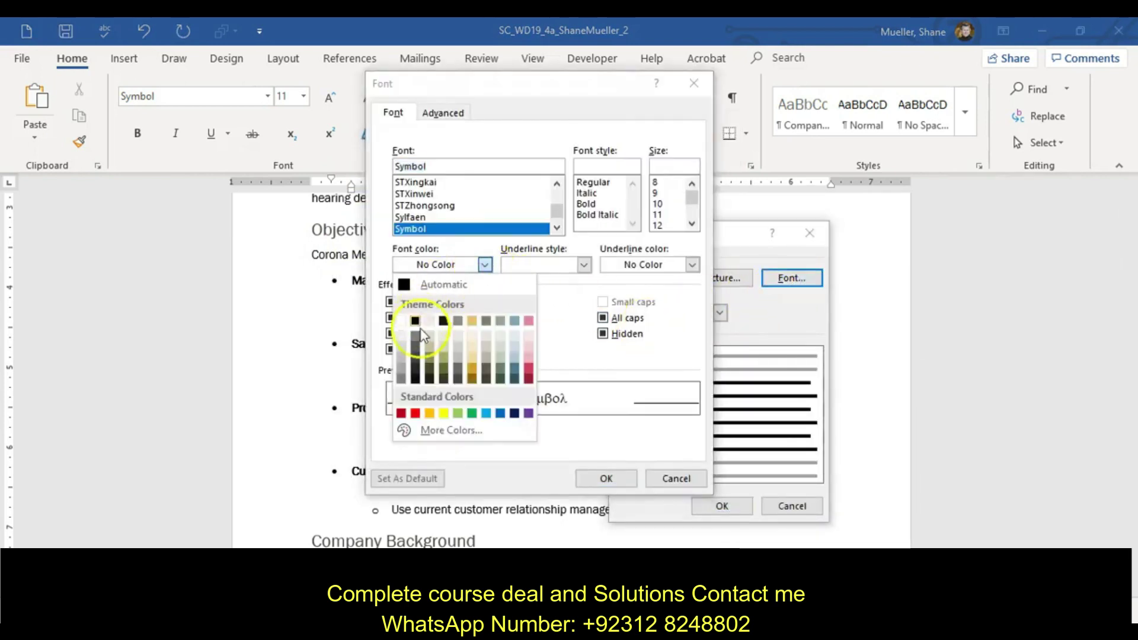
{"action": "left_click", "coordinate": [514, 321]}
{"action": "left_click", "coordinate": [610, 483]}
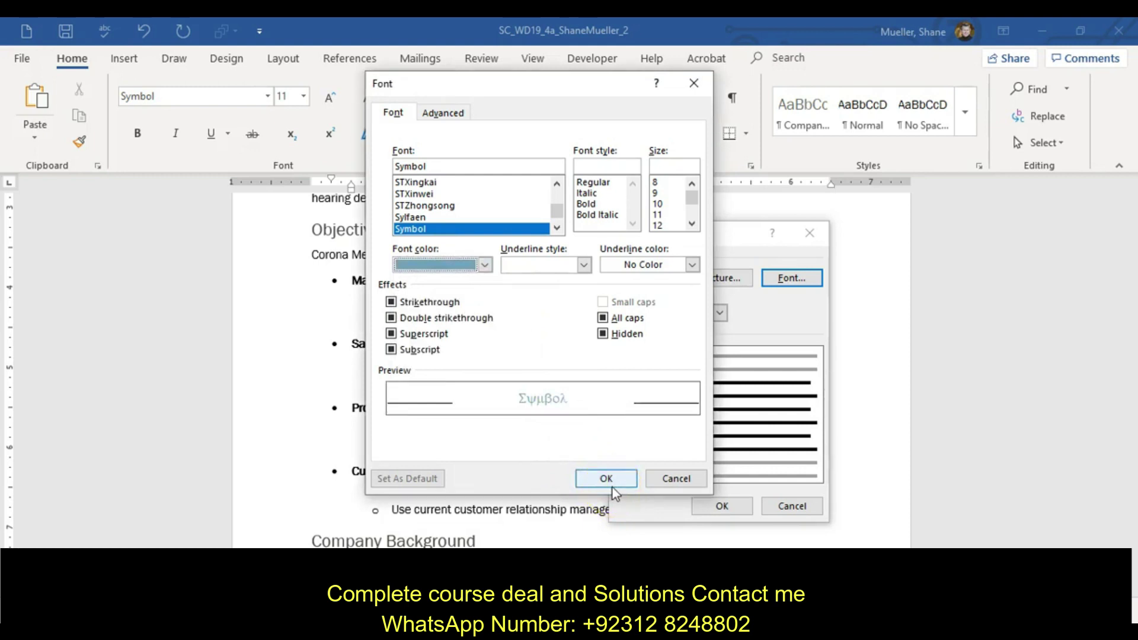
{"action": "left_click", "coordinate": [612, 488]}
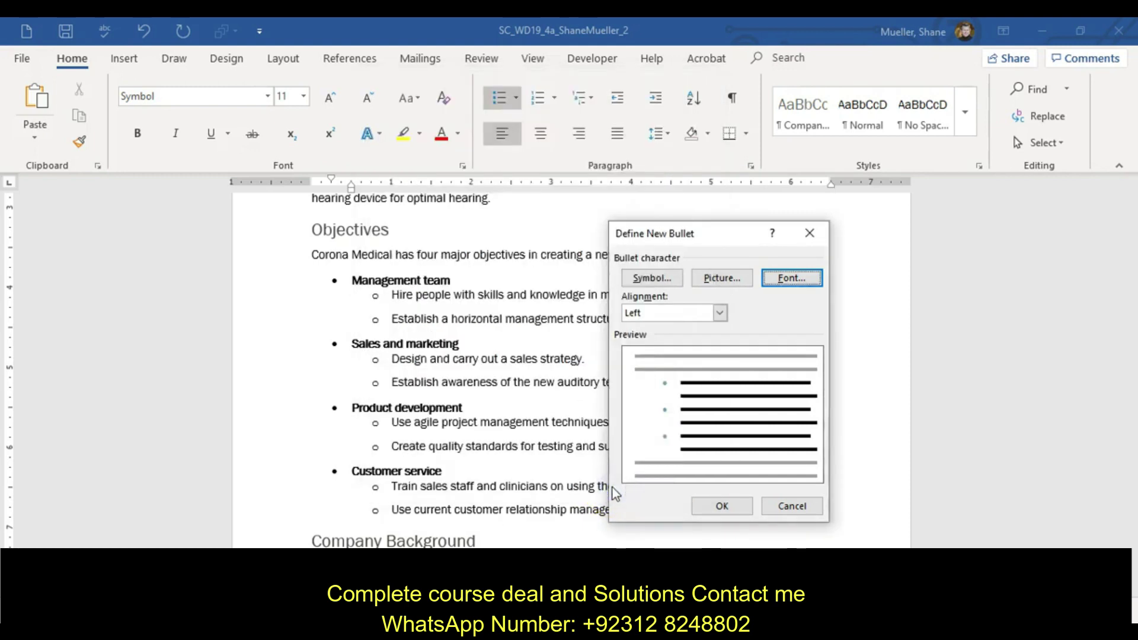
{"action": "left_click", "coordinate": [717, 501]}
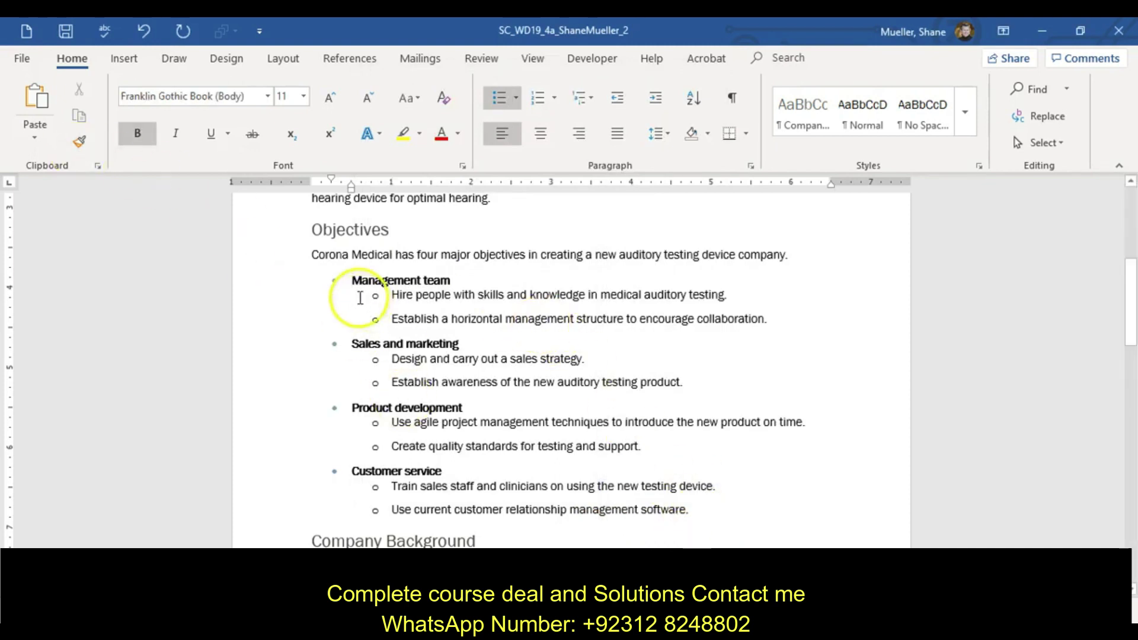
Reselect the main bullets and check the font colour choices, leaving them unchanged
{"action": "left_click", "coordinate": [334, 286]}
{"action": "left_click", "coordinate": [335, 282]}
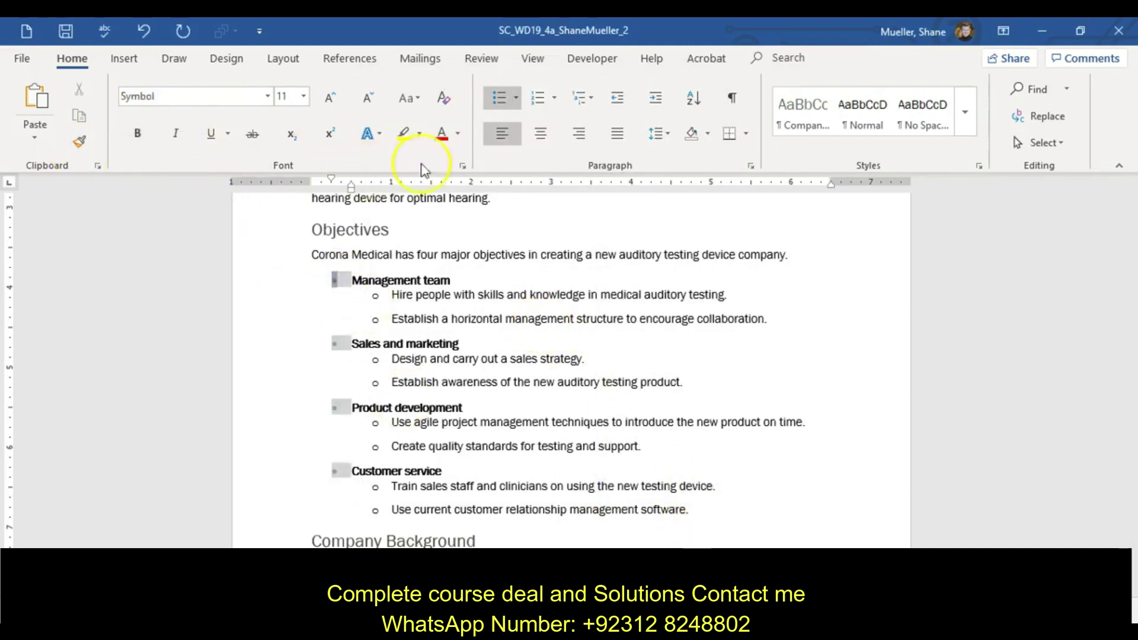
{"action": "left_click", "coordinate": [460, 140]}
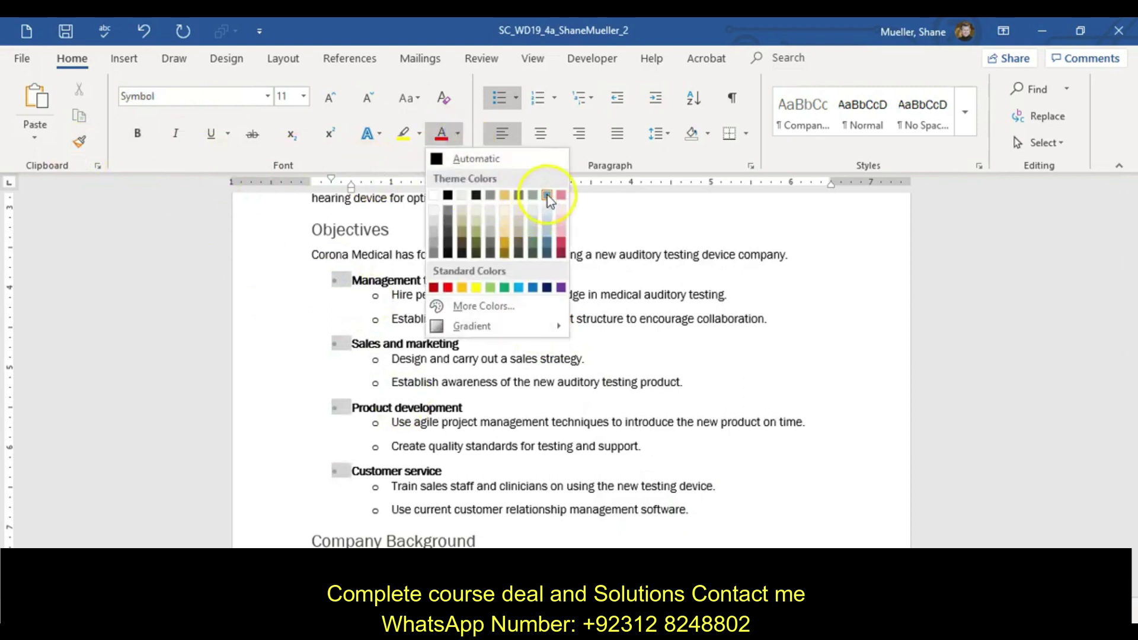
{"action": "key", "text": "Escape"}
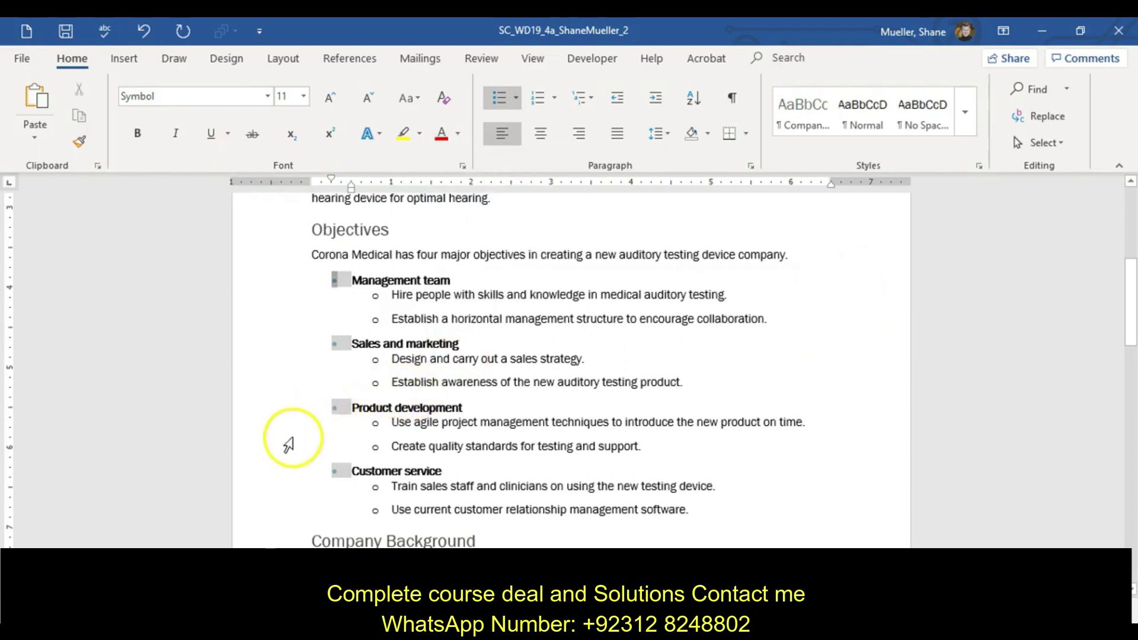
{"action": "scroll", "coordinate": [332, 428], "scroll_direction": "down", "scroll_amount": 5}
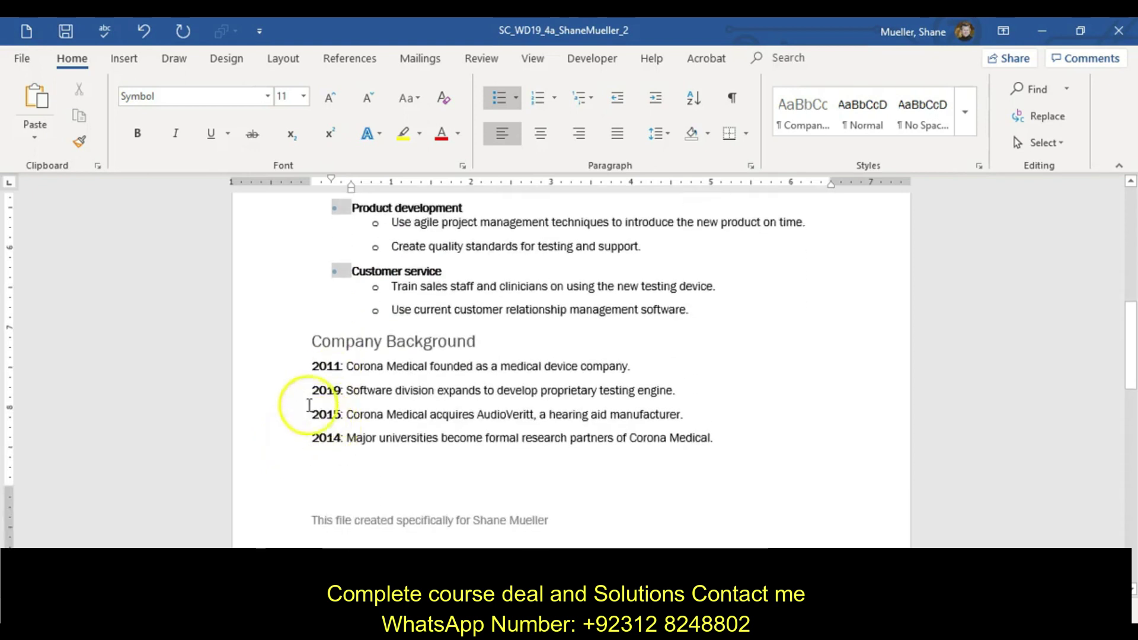
Sort the four Company Background paragraphs ascending by year: 2011, 2014, 2015, 2019
{"action": "left_click_drag", "start_coordinate": [254, 368], "coordinate": [272, 440]}
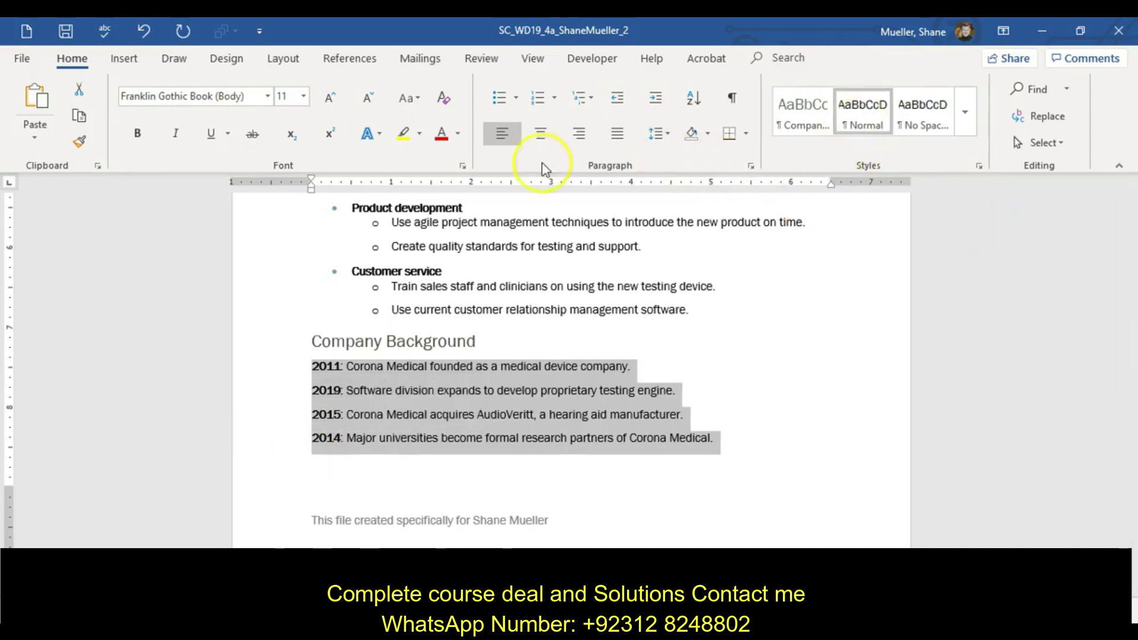
{"action": "left_click", "coordinate": [698, 104]}
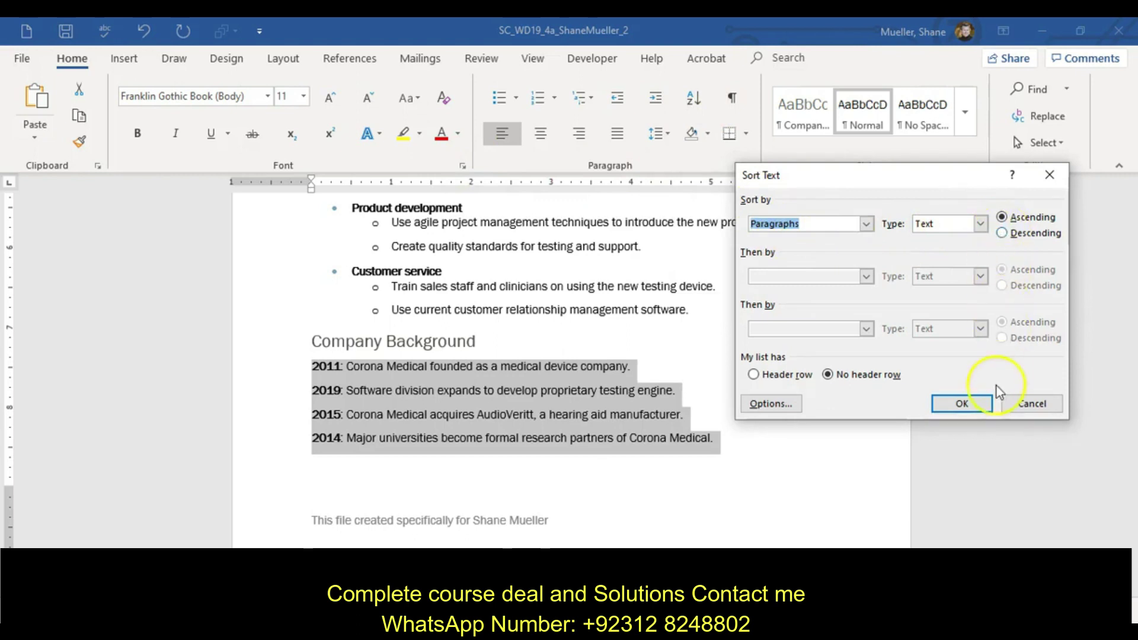
{"action": "left_click", "coordinate": [965, 402]}
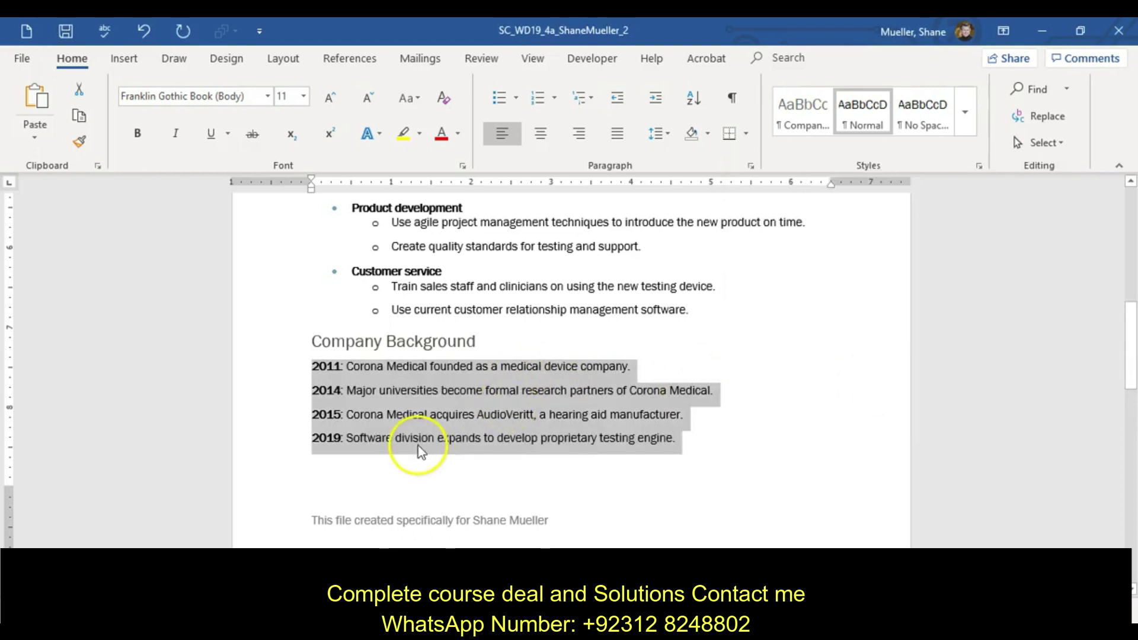
{"action": "scroll", "coordinate": [412, 454], "scroll_direction": "down", "scroll_amount": 7}
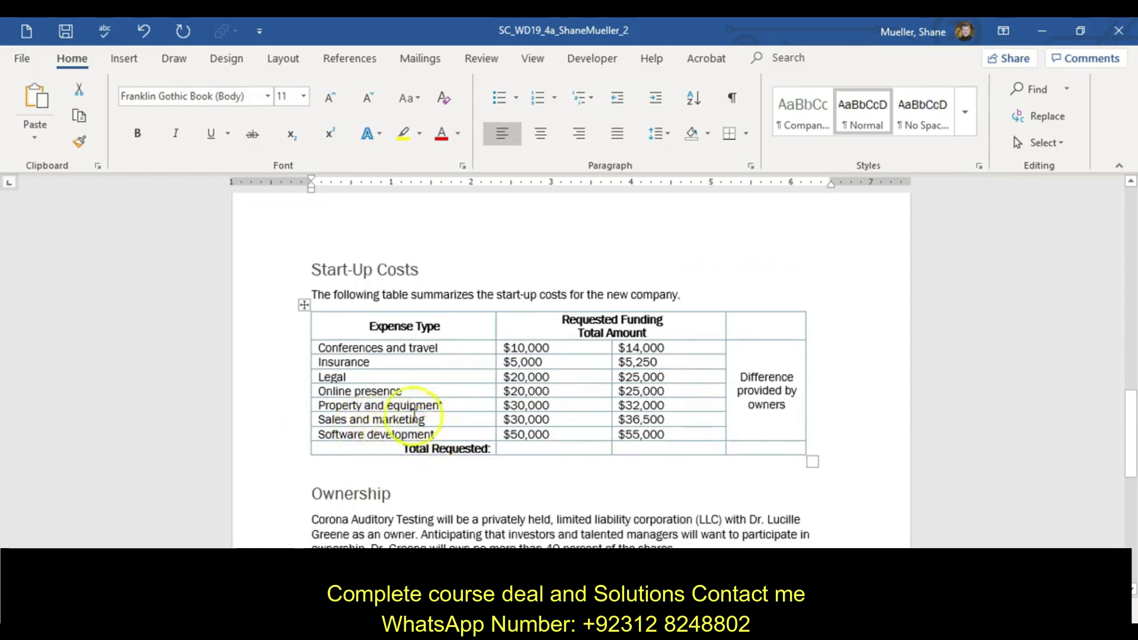
Split the combined header cell into two columns, Requested Funding and Total Amount
{"action": "left_click", "coordinate": [680, 323]}
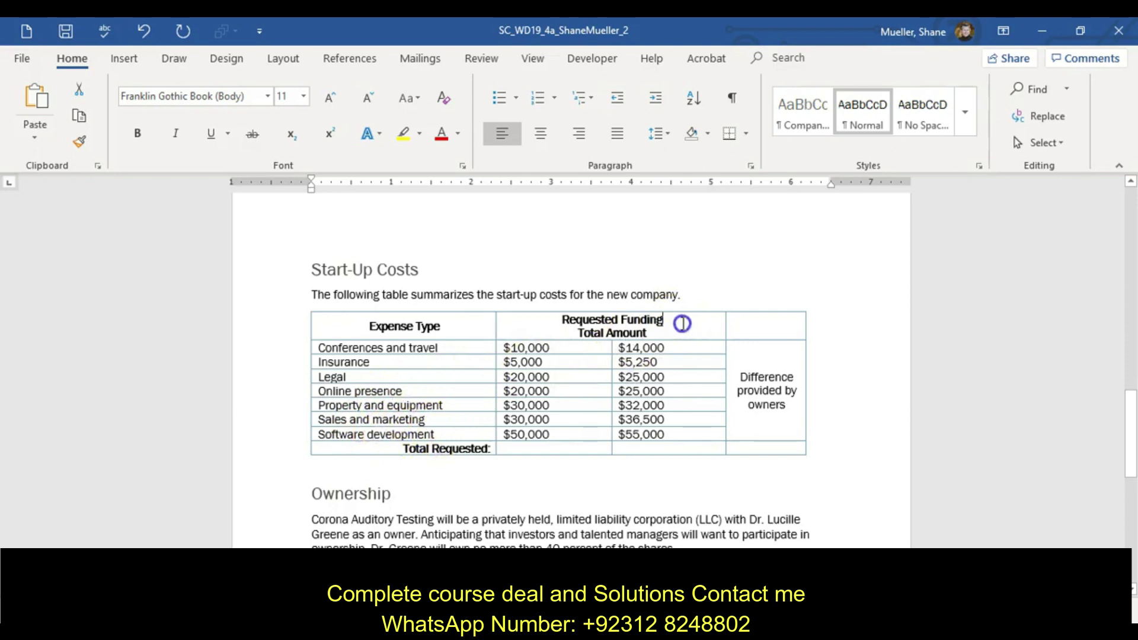
{"action": "left_click_drag", "start_coordinate": [561, 319], "coordinate": [661, 333]}
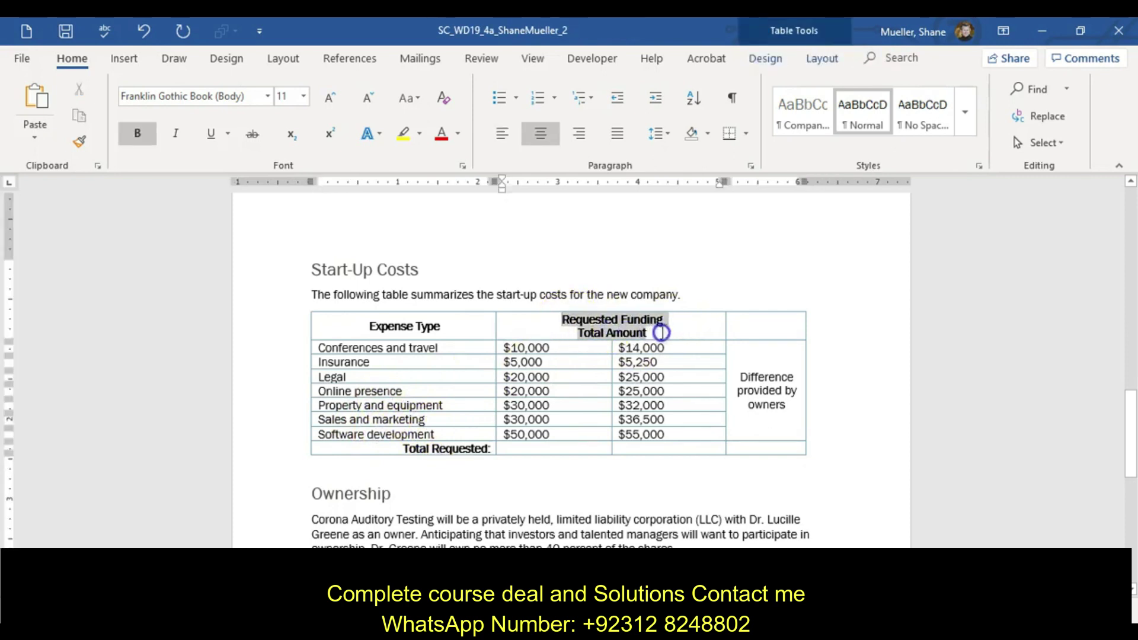
{"action": "left_click", "coordinate": [554, 323]}
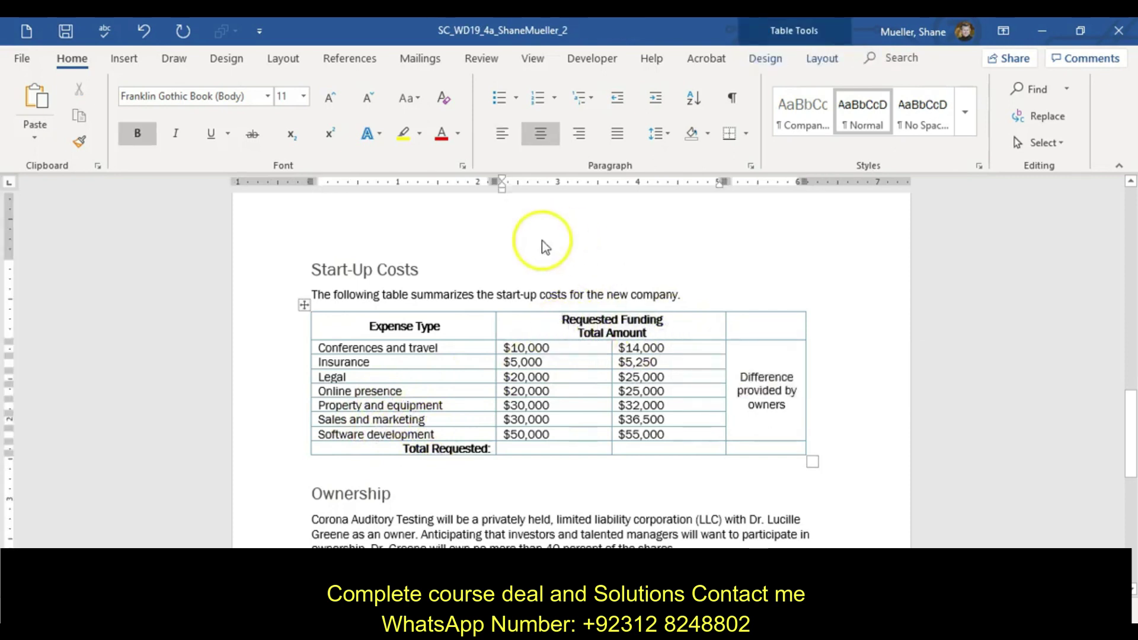
{"action": "left_click", "coordinate": [821, 58]}
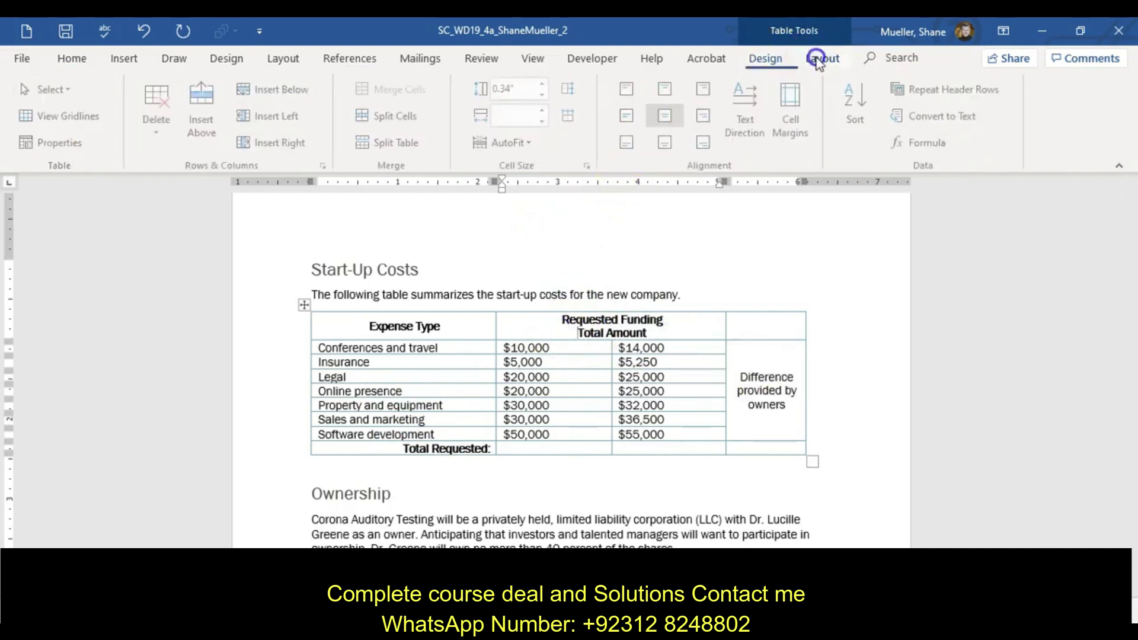
{"action": "left_click", "coordinate": [396, 115]}
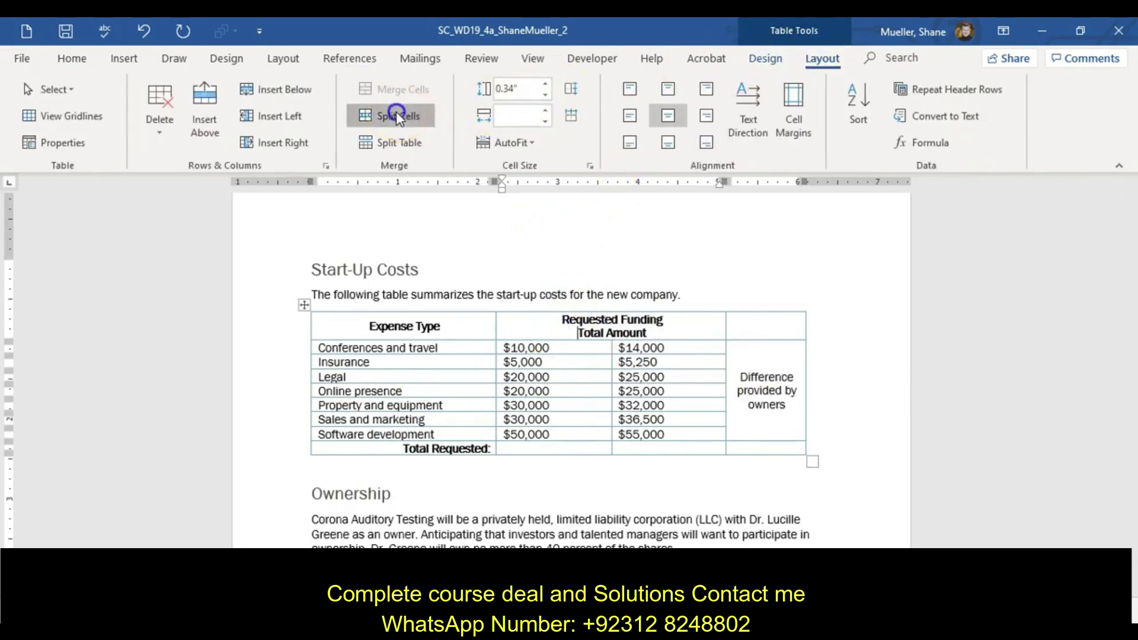
{"action": "left_click", "coordinate": [622, 285]}
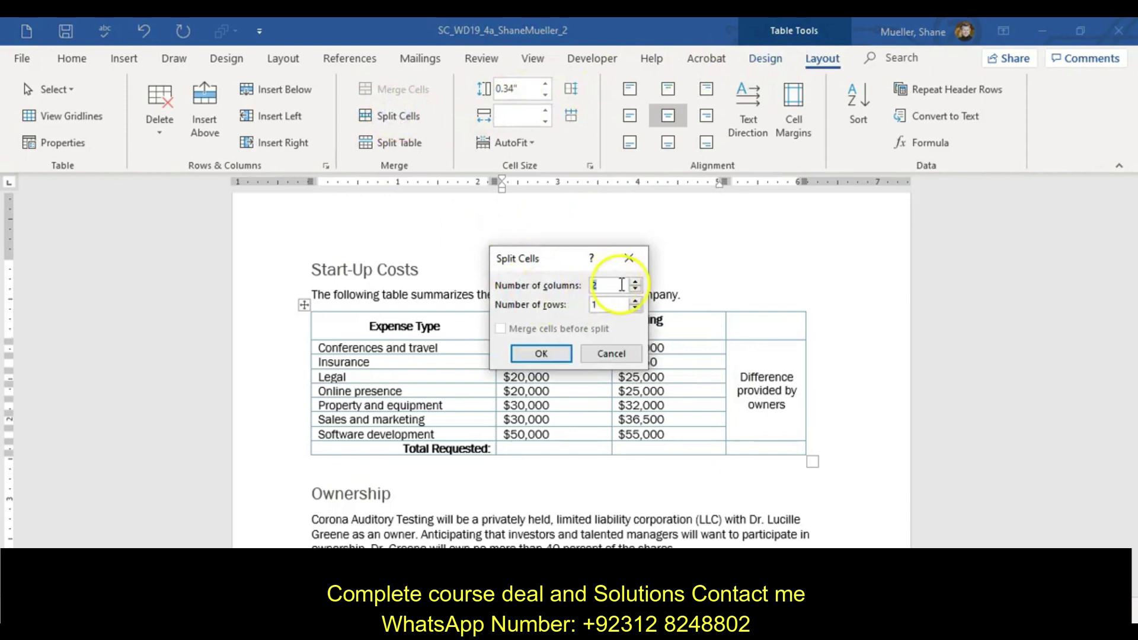
{"action": "left_click", "coordinate": [541, 354]}
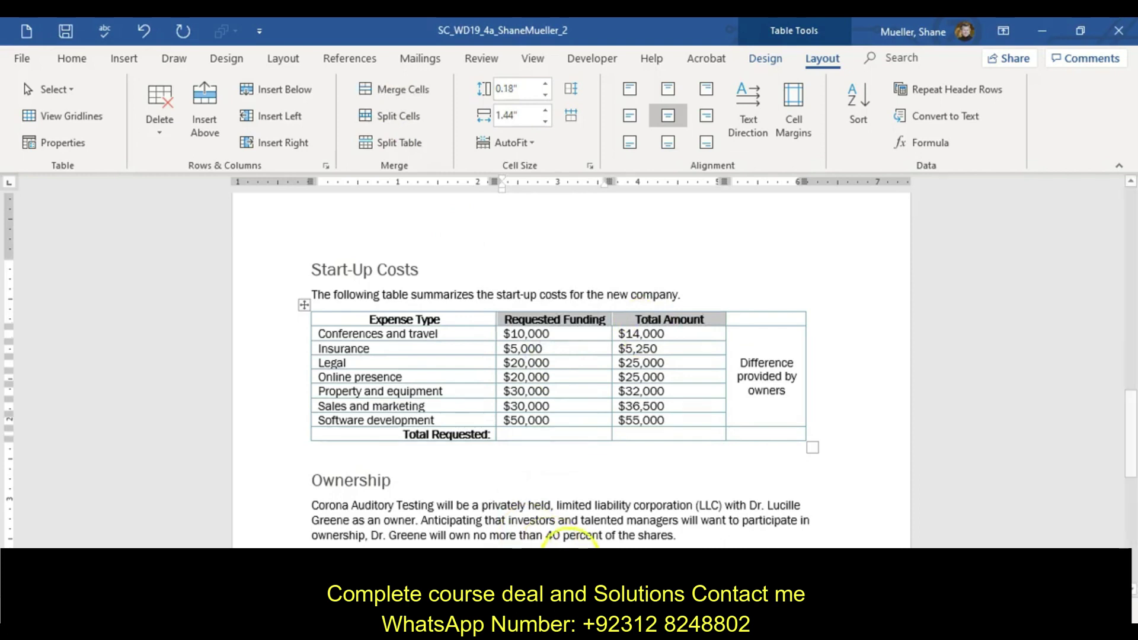
Insert a =SUM(ABOVE) formula in the Requested Funding total cell, giving $165,000.00
{"action": "left_click", "coordinate": [570, 431]}
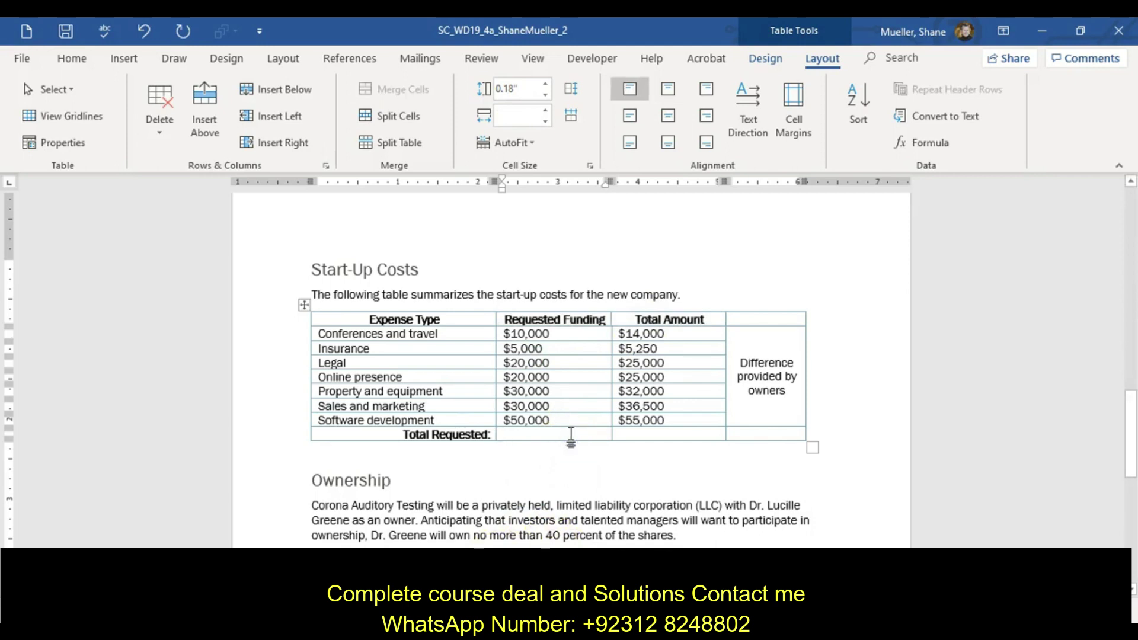
{"action": "left_click", "coordinate": [560, 444]}
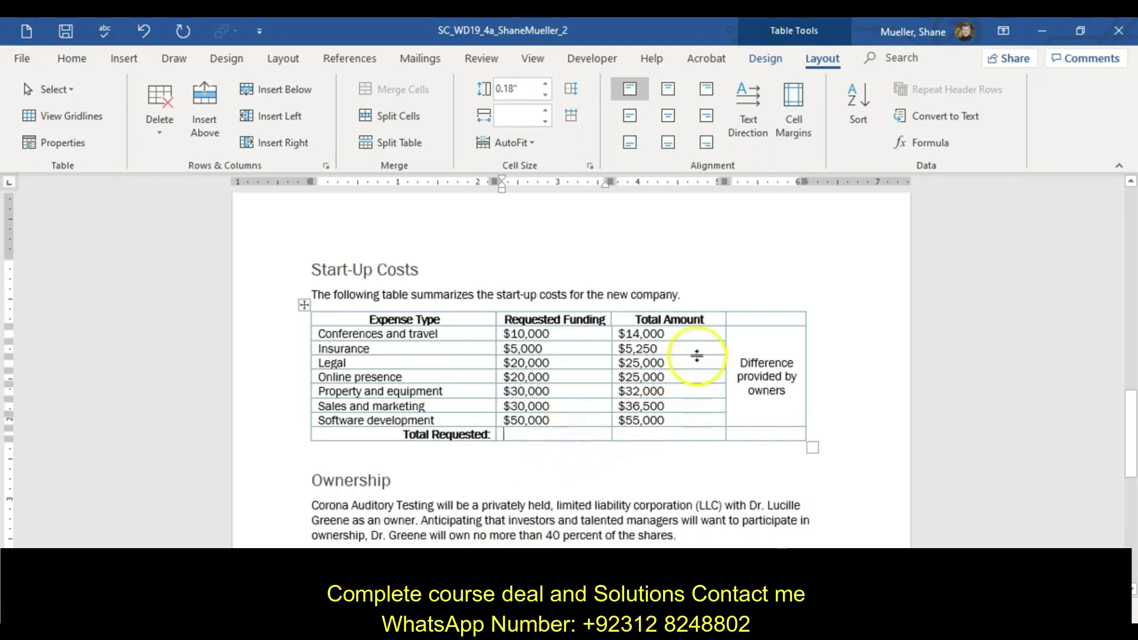
{"action": "left_click", "coordinate": [844, 61]}
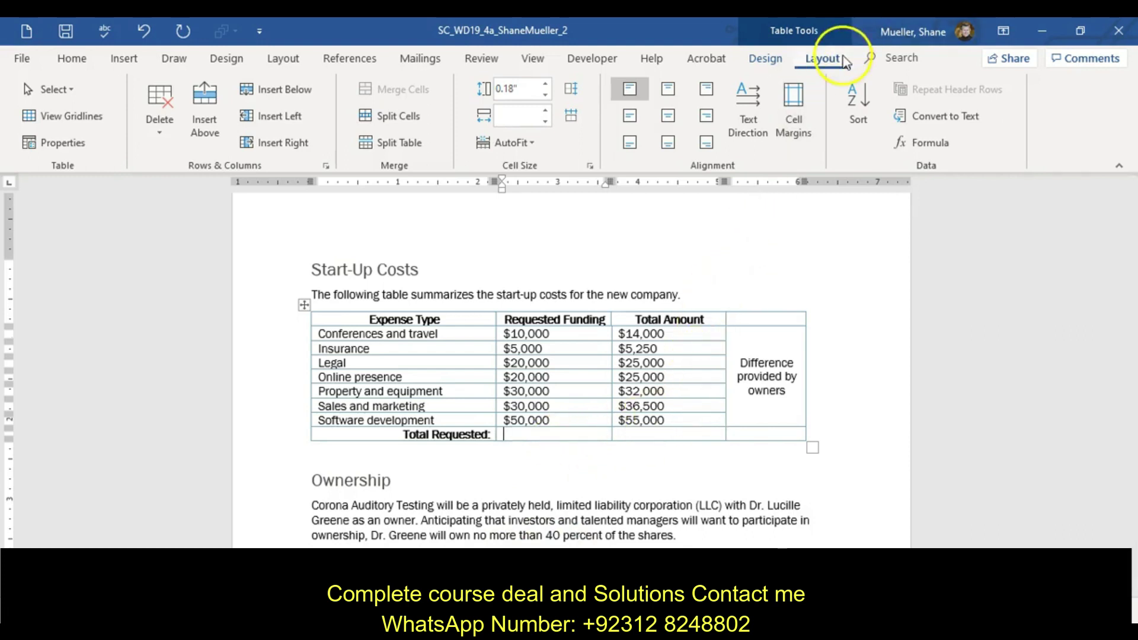
{"action": "left_click", "coordinate": [942, 142]}
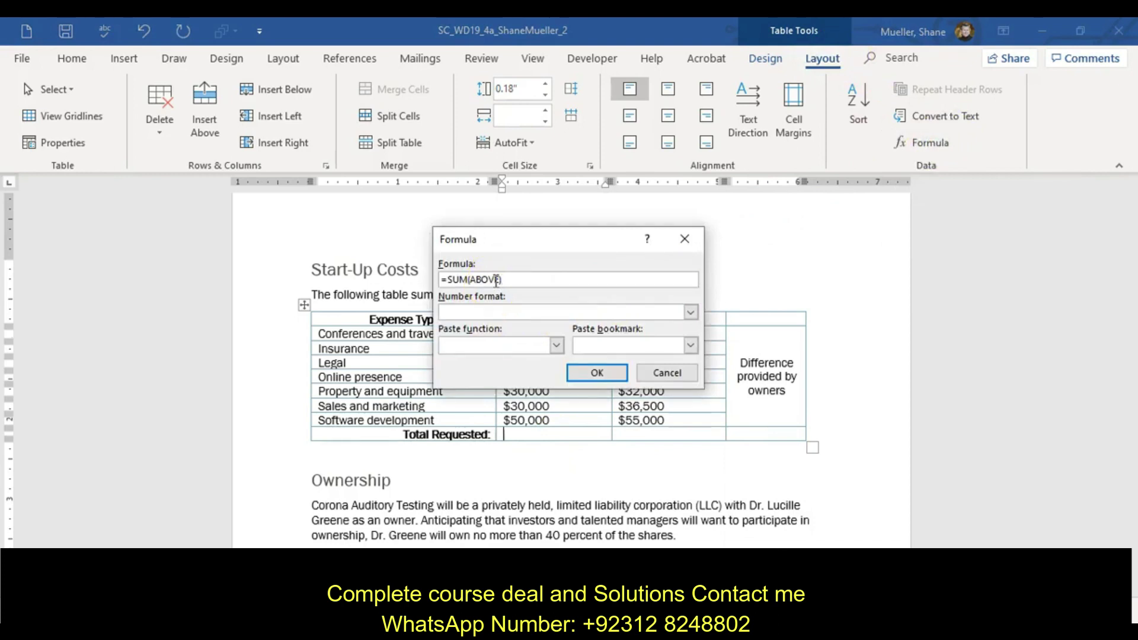
{"action": "left_click", "coordinate": [604, 372]}
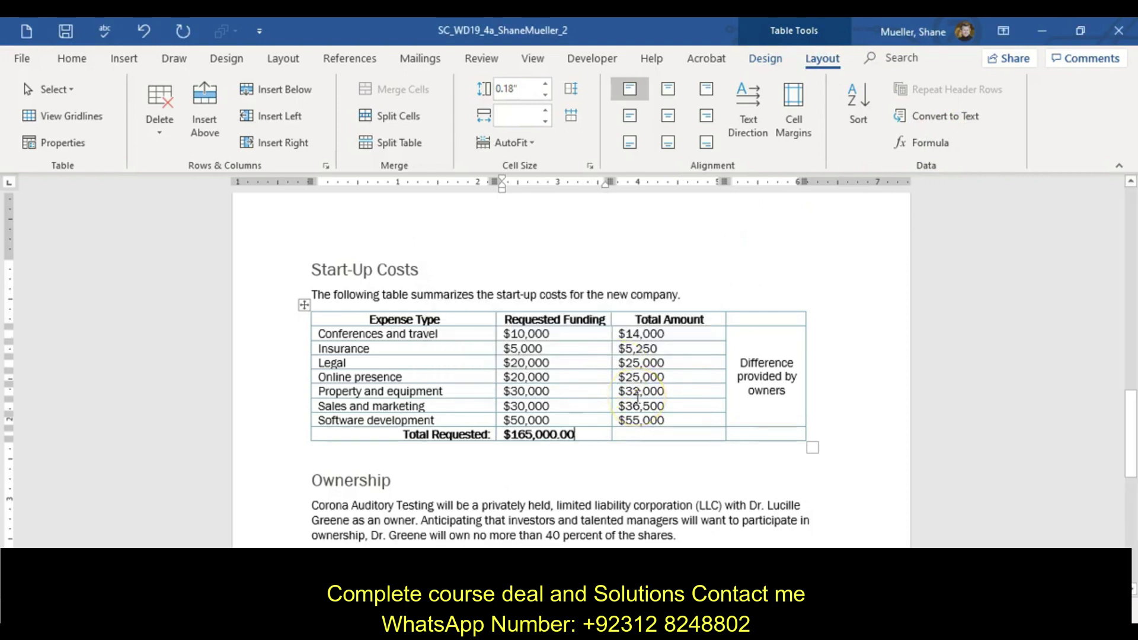
{"action": "left_click", "coordinate": [628, 434]}
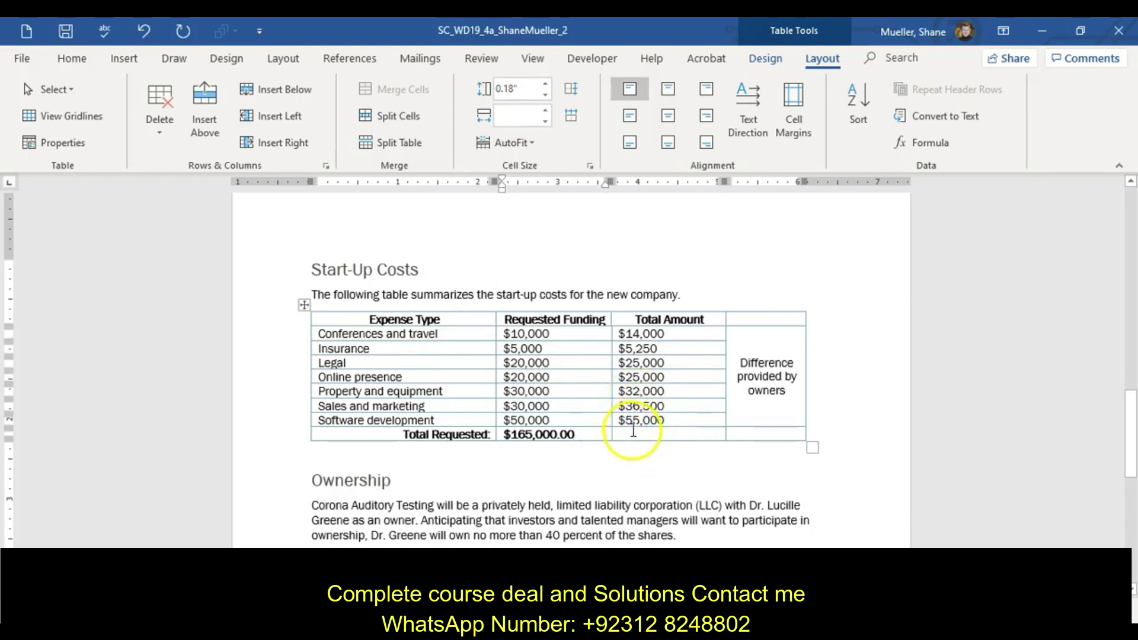
Merge the $165,000.00 cell with the rest of the Total Requested row, then select the table
{"action": "left_click", "coordinate": [597, 435]}
{"action": "left_click_drag", "start_coordinate": [596, 434], "coordinate": [759, 437]}
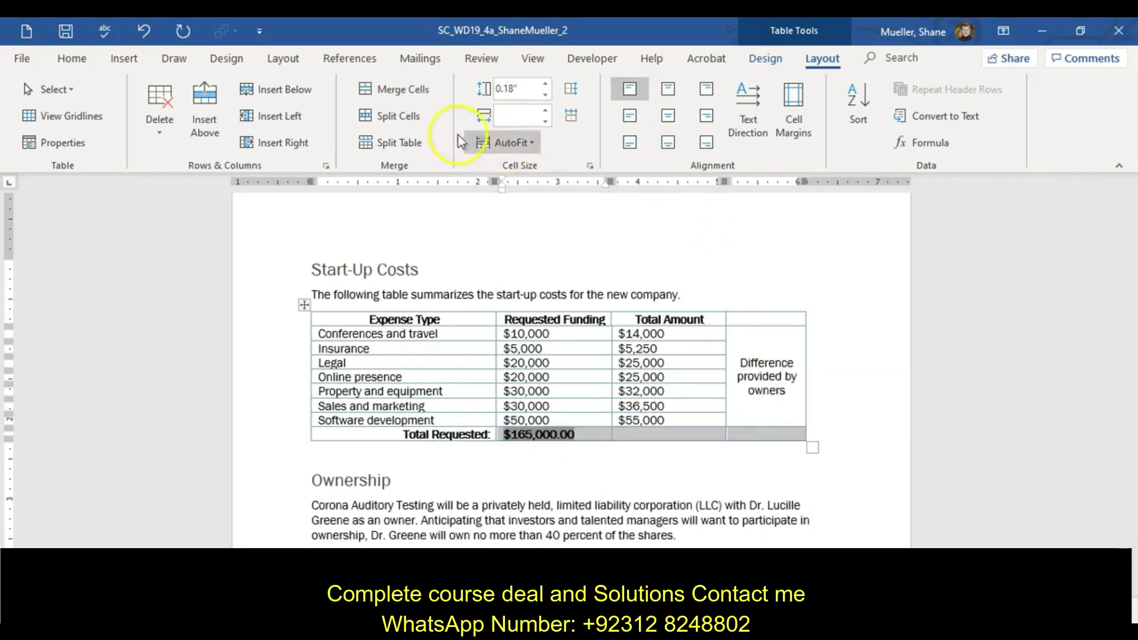
{"action": "left_click", "coordinate": [403, 90]}
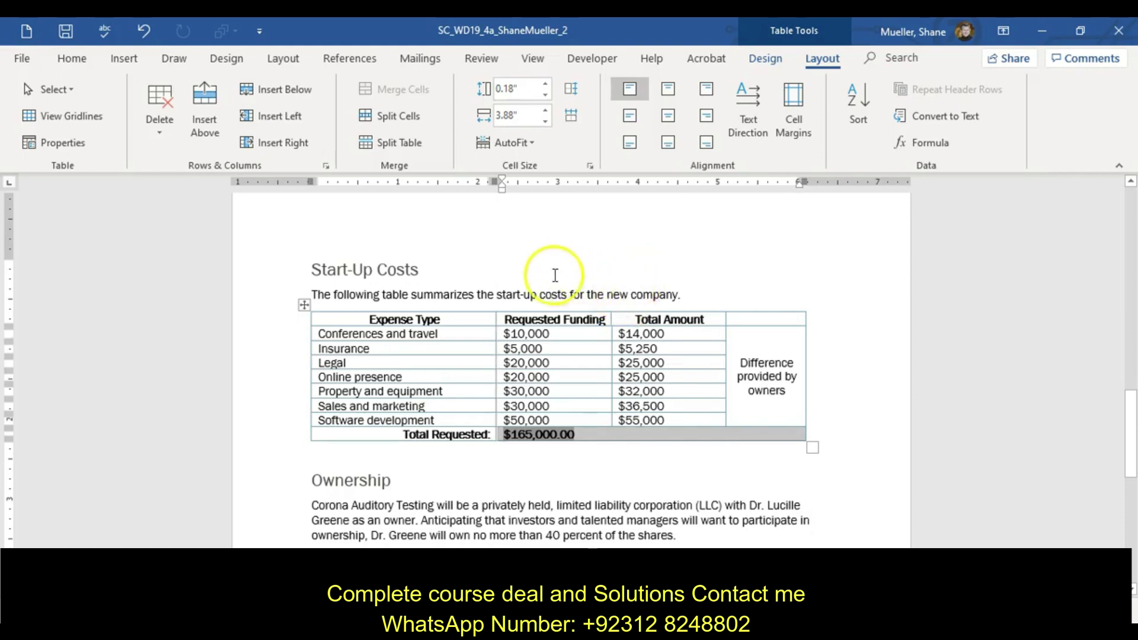
{"action": "left_click", "coordinate": [304, 304]}
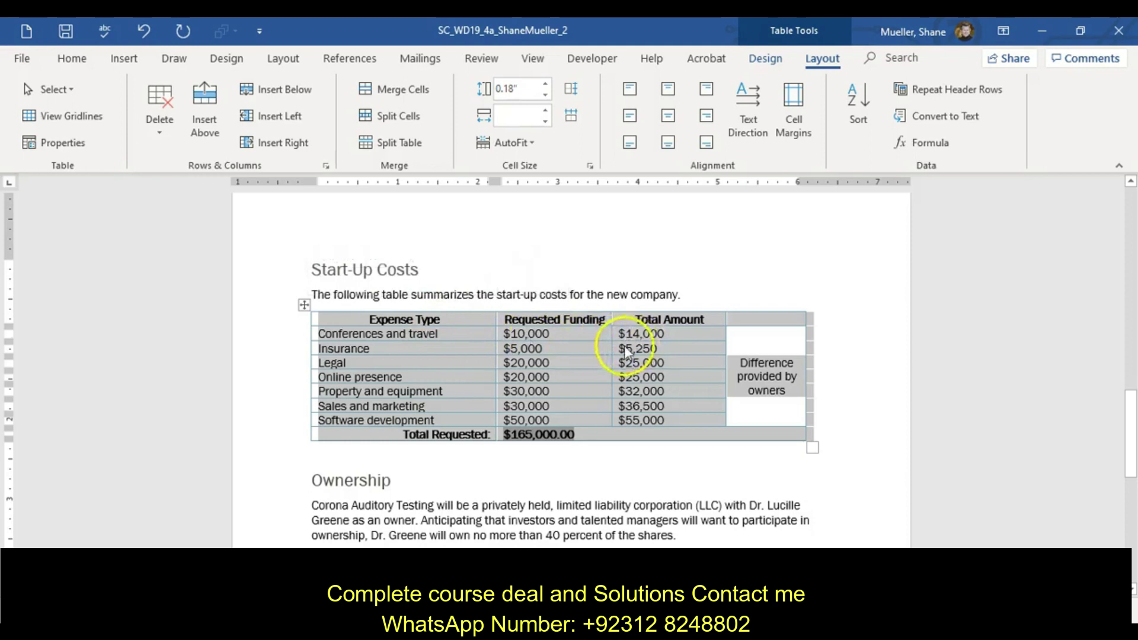
Set the Start-Up Costs table's top and bottom cell margins to 0.04"
{"action": "left_click", "coordinate": [795, 104]}
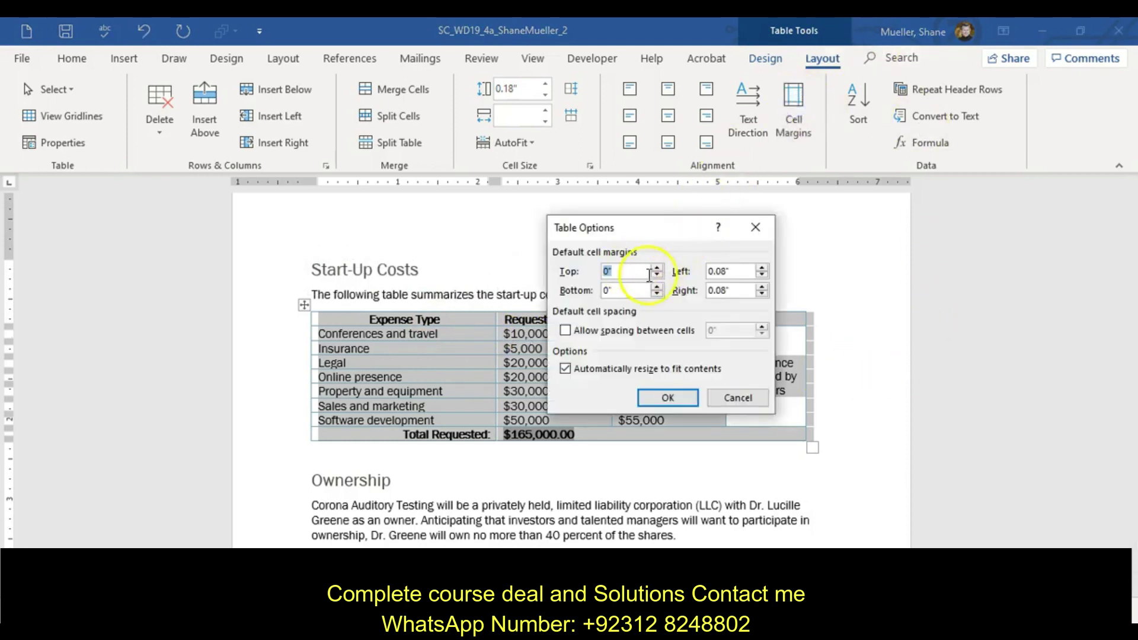
{"action": "left_click", "coordinate": [657, 272]}
{"action": "left_click", "coordinate": [657, 268]}
{"action": "left_click", "coordinate": [656, 287]}
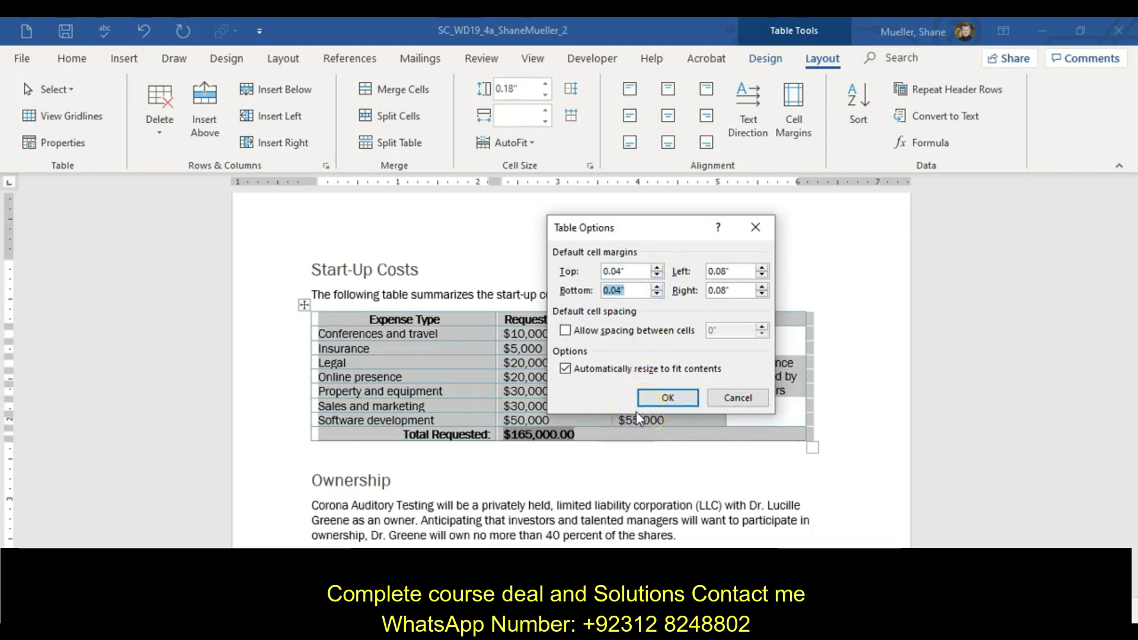
{"action": "left_click", "coordinate": [670, 396]}
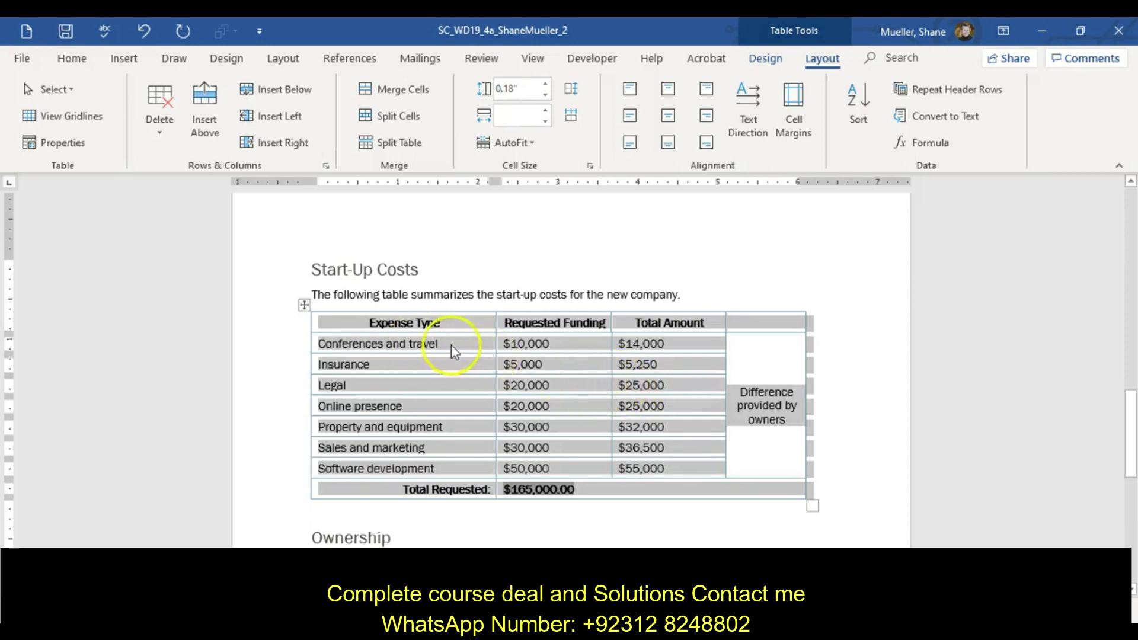
Shade the Start-Up Costs header row Aqua, Accent 5, Lighter 60%
{"action": "left_click", "coordinate": [350, 325]}
{"action": "left_click", "coordinate": [305, 323]}
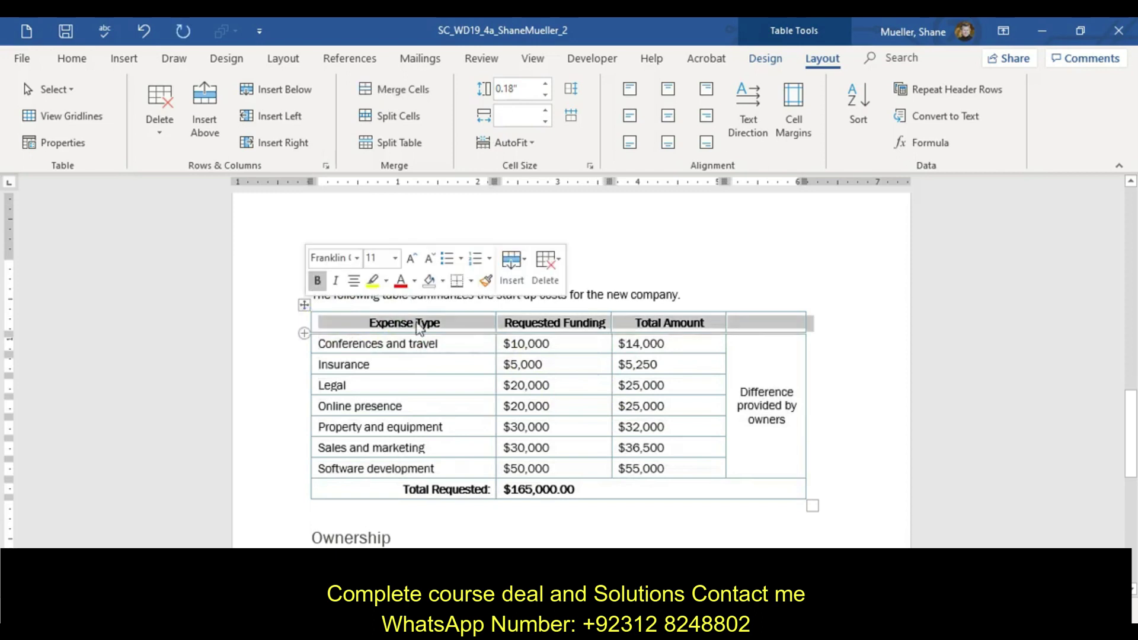
{"action": "left_click", "coordinate": [765, 59]}
{"action": "left_click", "coordinate": [708, 139]}
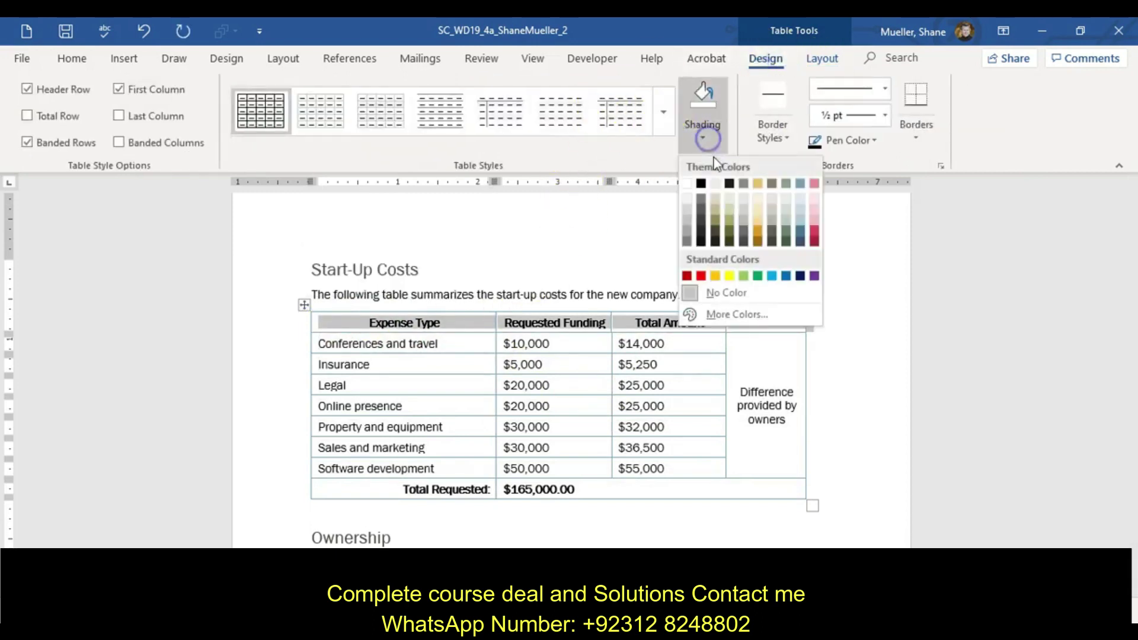
{"action": "left_click", "coordinate": [799, 207]}
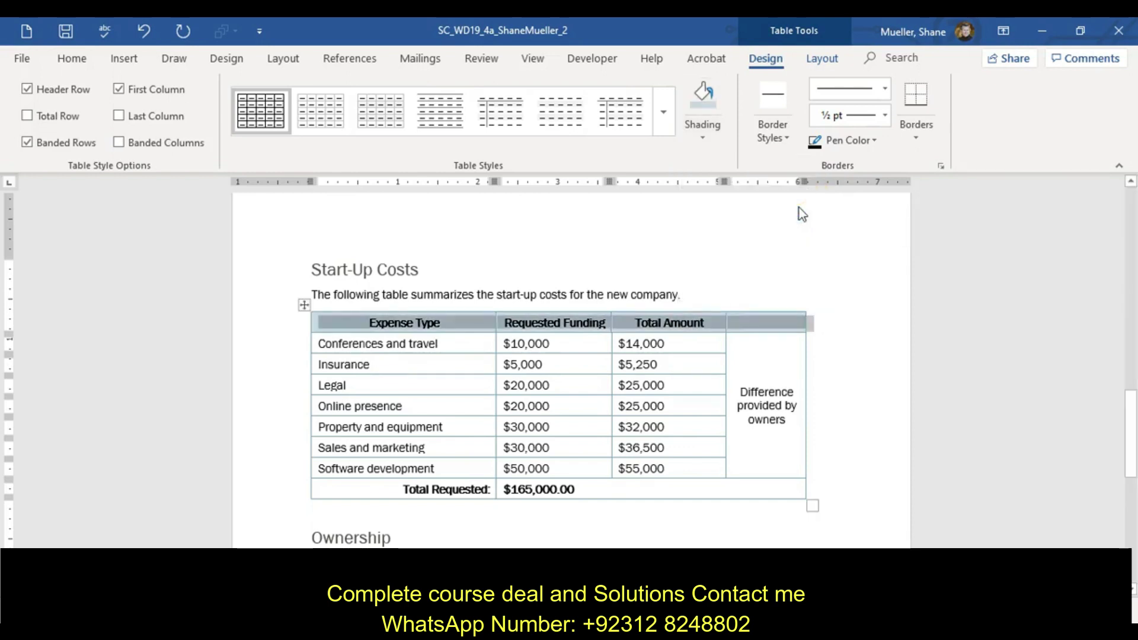
{"action": "left_click", "coordinate": [778, 229]}
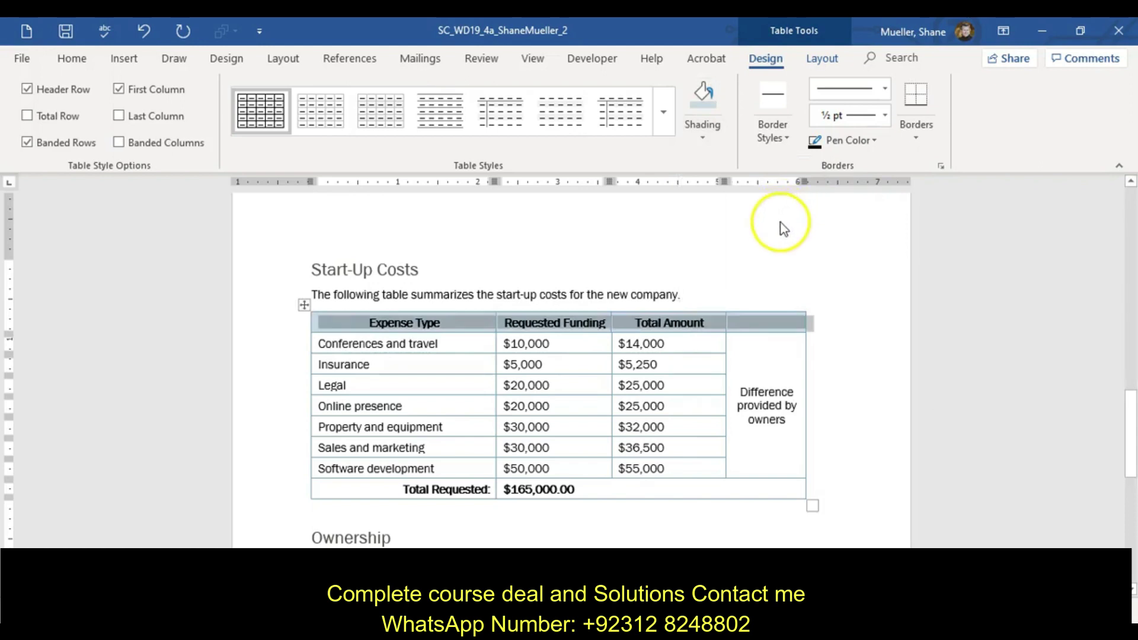
Make 'Difference provided by owners' run vertically and AutoFit the Expense Type column width
{"action": "left_click", "coordinate": [801, 392]}
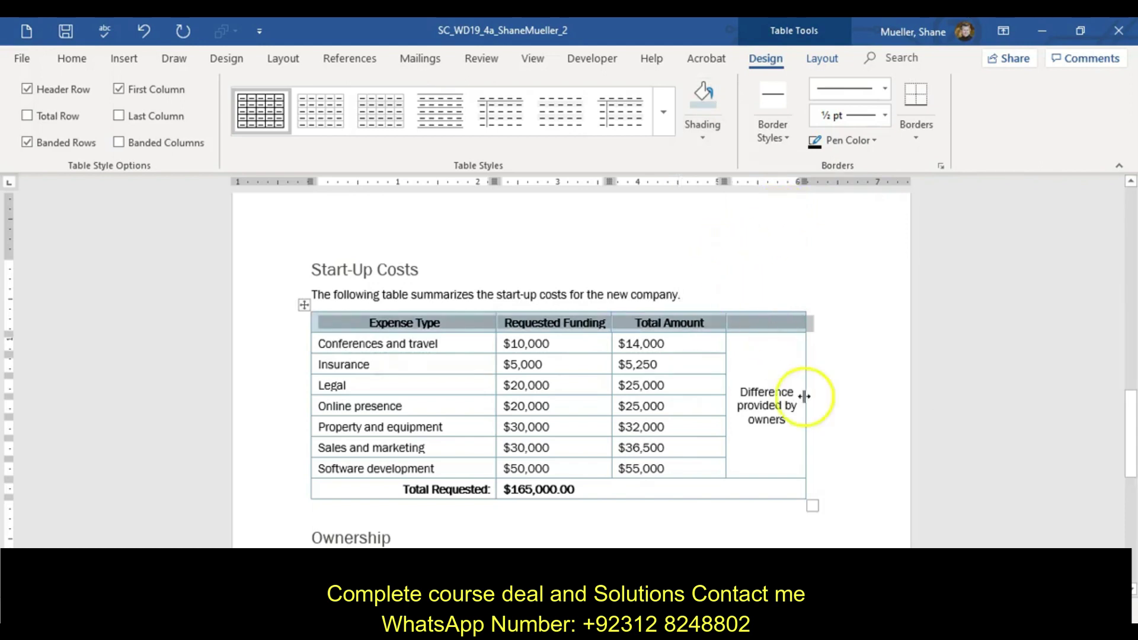
{"action": "left_click", "coordinate": [771, 406]}
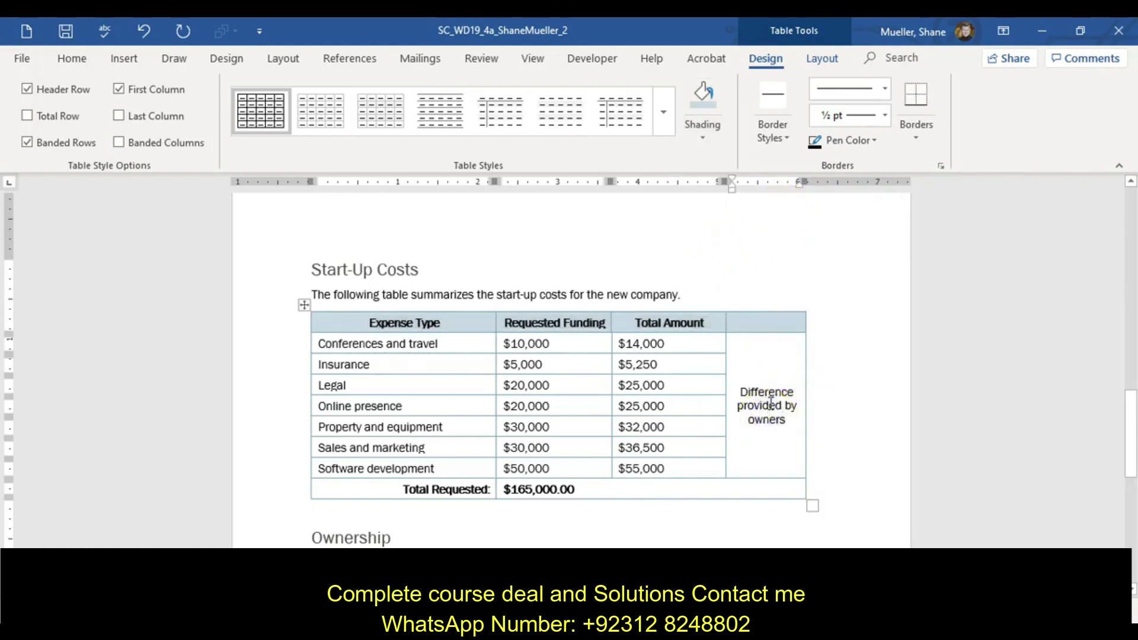
{"action": "left_click", "coordinate": [820, 61]}
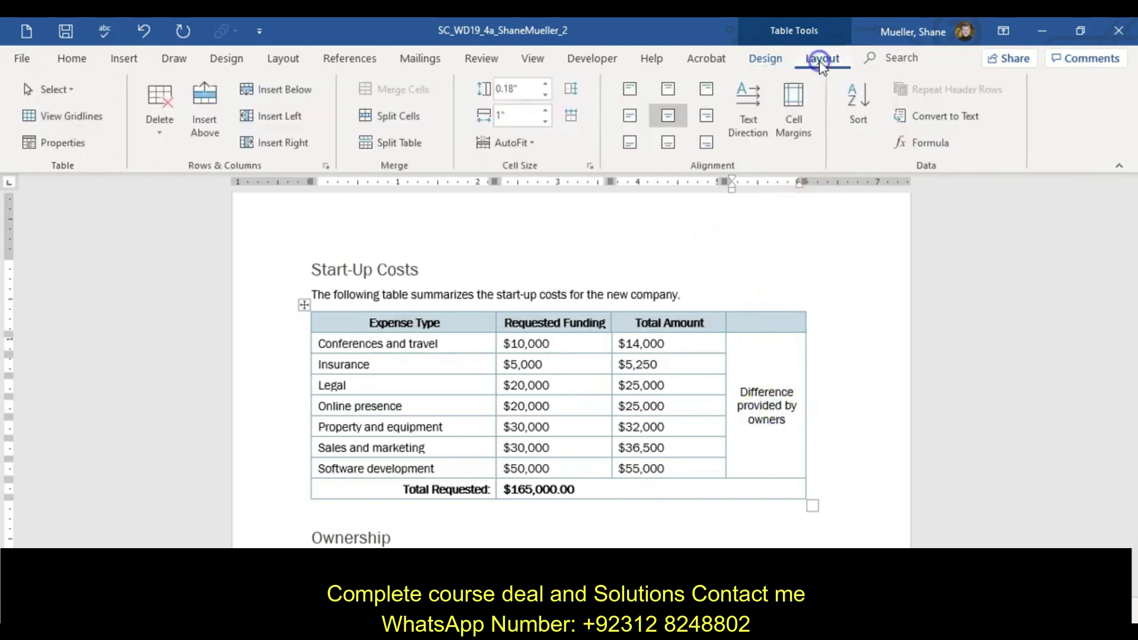
{"action": "left_click", "coordinate": [749, 114]}
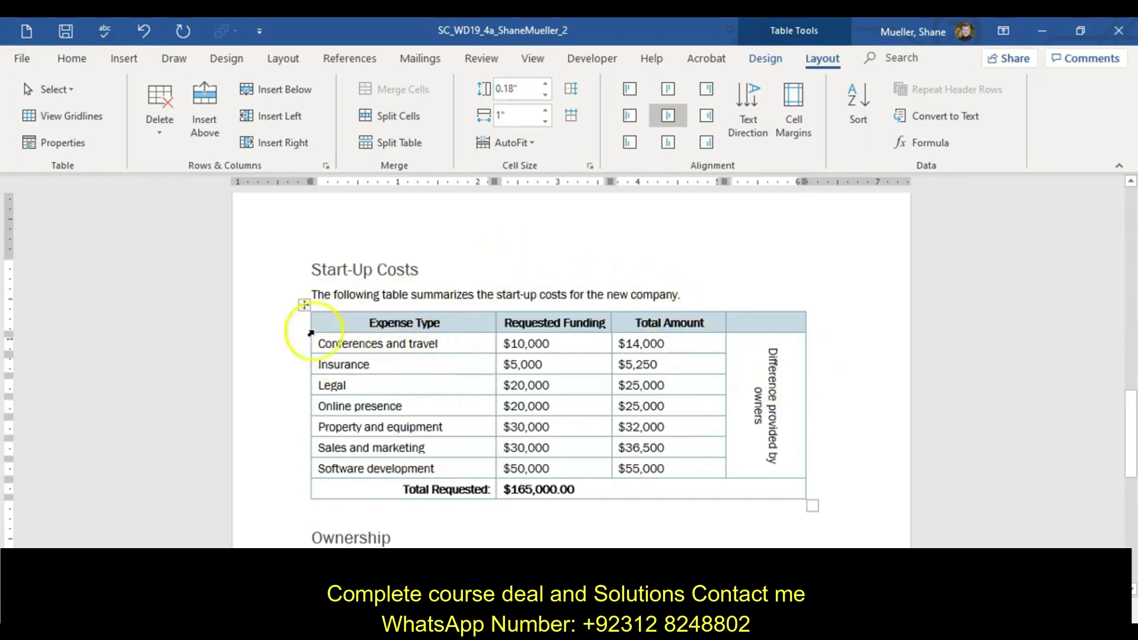
{"action": "double_click", "coordinate": [495, 323]}
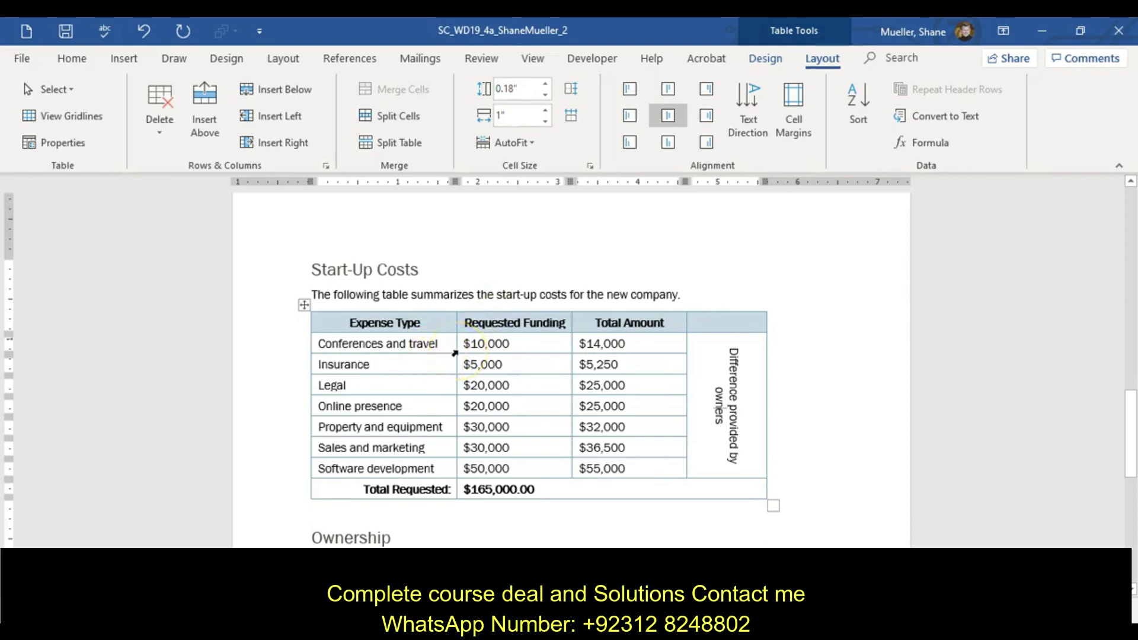
Scroll down to the Roles and Shares table and select its rows
{"action": "scroll", "coordinate": [419, 374], "scroll_direction": "down", "scroll_amount": 8}
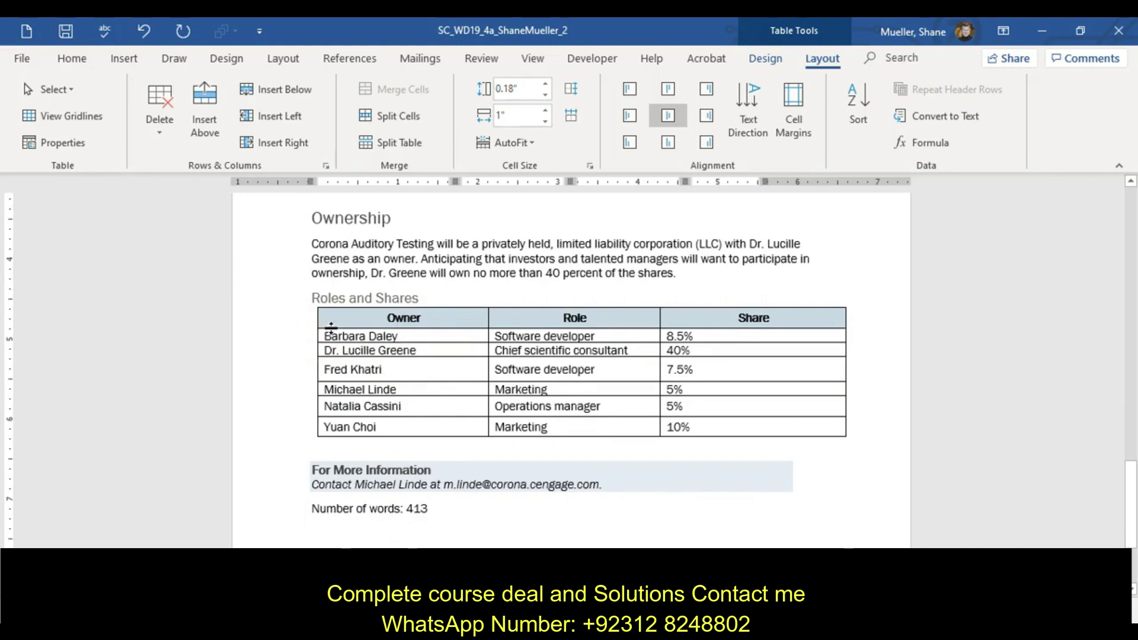
{"action": "left_click", "coordinate": [351, 327]}
{"action": "left_click_drag", "start_coordinate": [304, 318], "coordinate": [328, 427]}
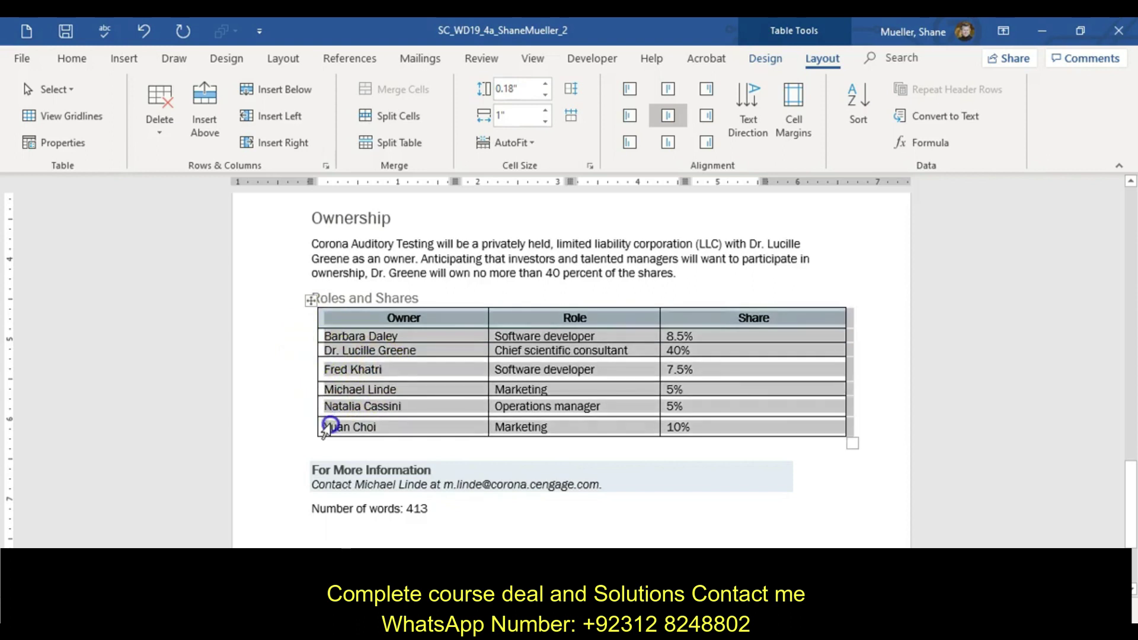
Sort the Roles and Shares table by Share (Number) in descending order, keeping the header row
{"action": "left_click", "coordinate": [860, 117]}
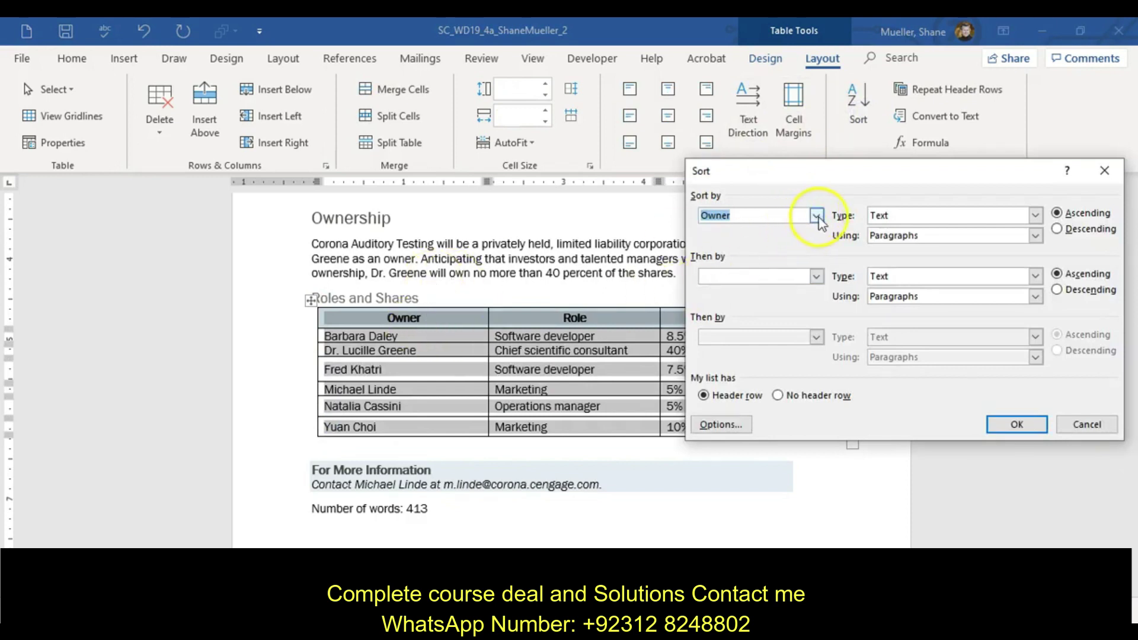
{"action": "left_click", "coordinate": [817, 216]}
{"action": "left_click", "coordinate": [740, 252]}
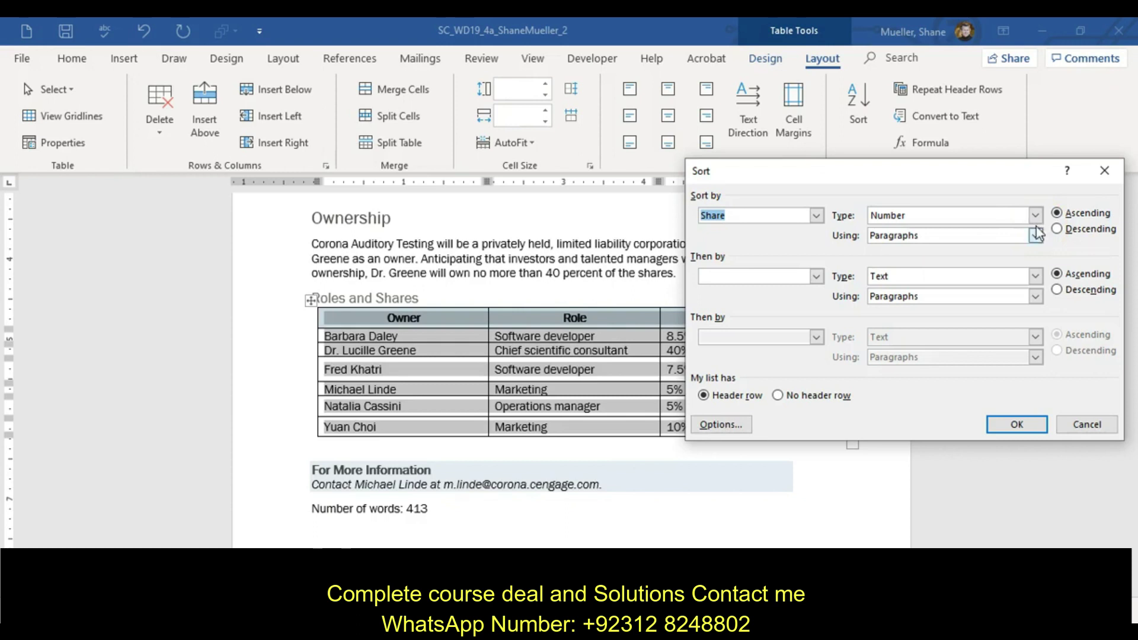
{"action": "left_click", "coordinate": [1061, 230]}
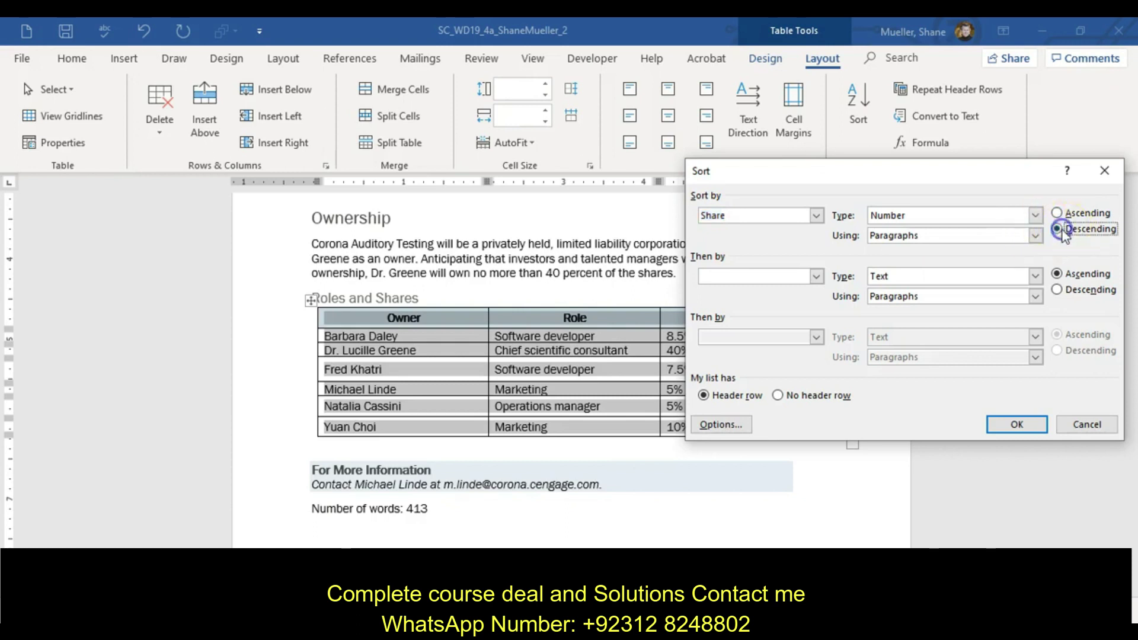
{"action": "left_click", "coordinate": [1016, 425]}
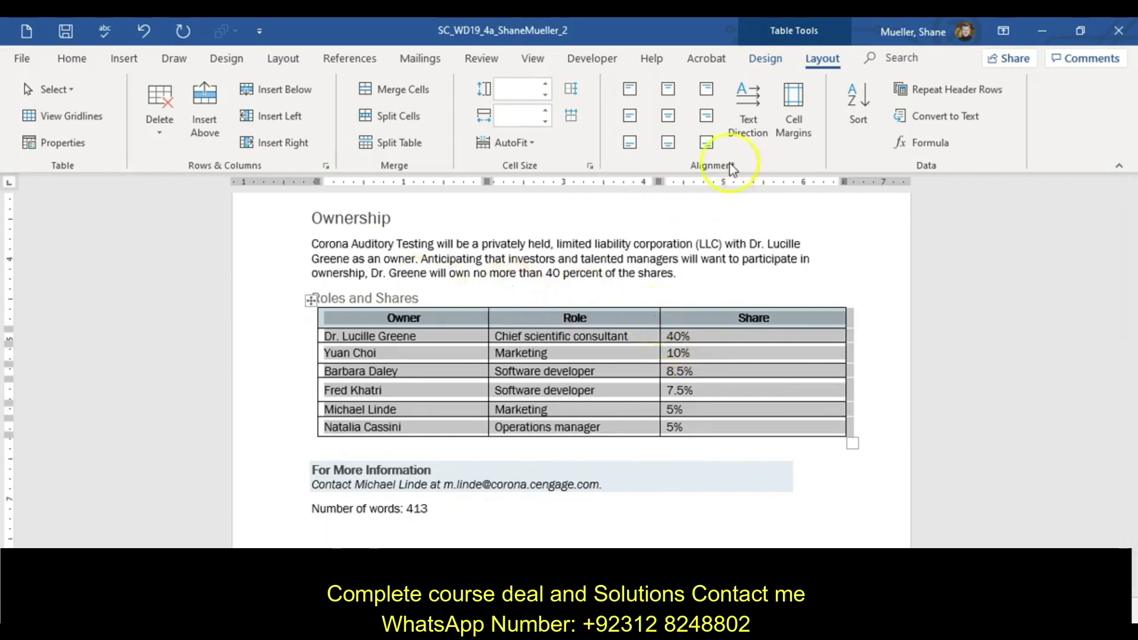
Colour all the table's borders Aqua, Accent 5 in Borders and Shading, then select the whole table
{"action": "left_click", "coordinate": [766, 58]}
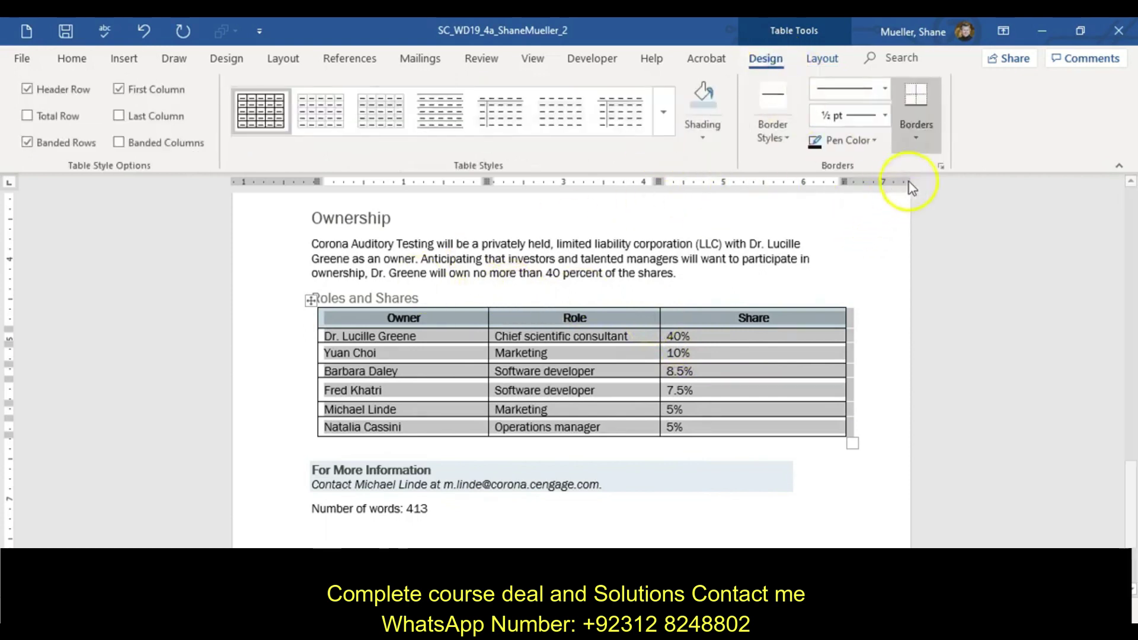
{"action": "left_click", "coordinate": [920, 144]}
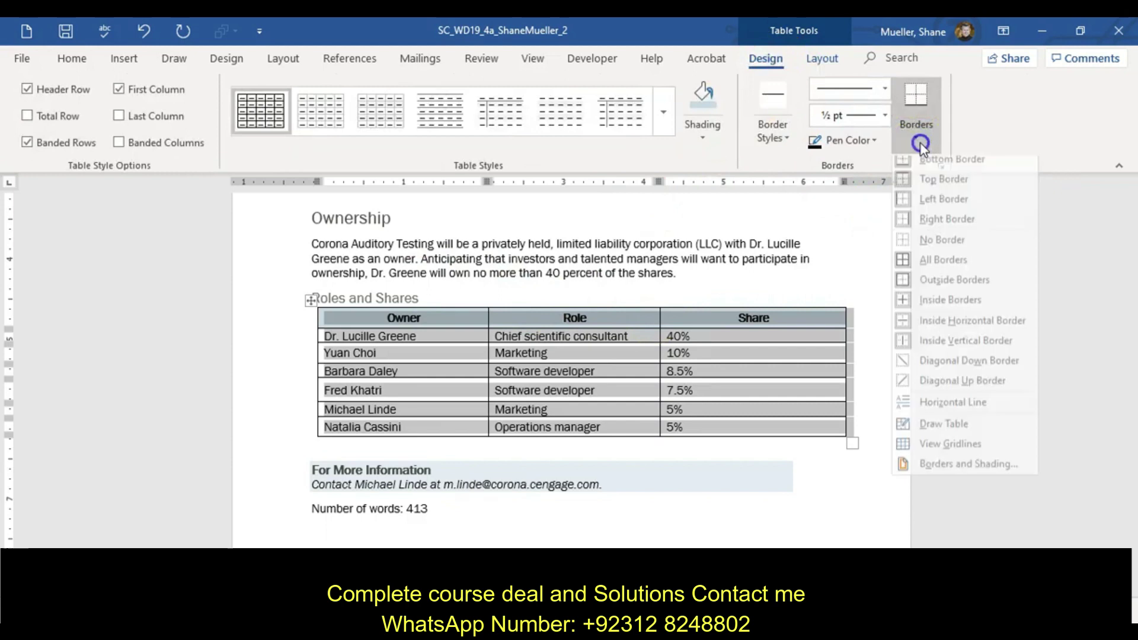
{"action": "left_click", "coordinate": [983, 473]}
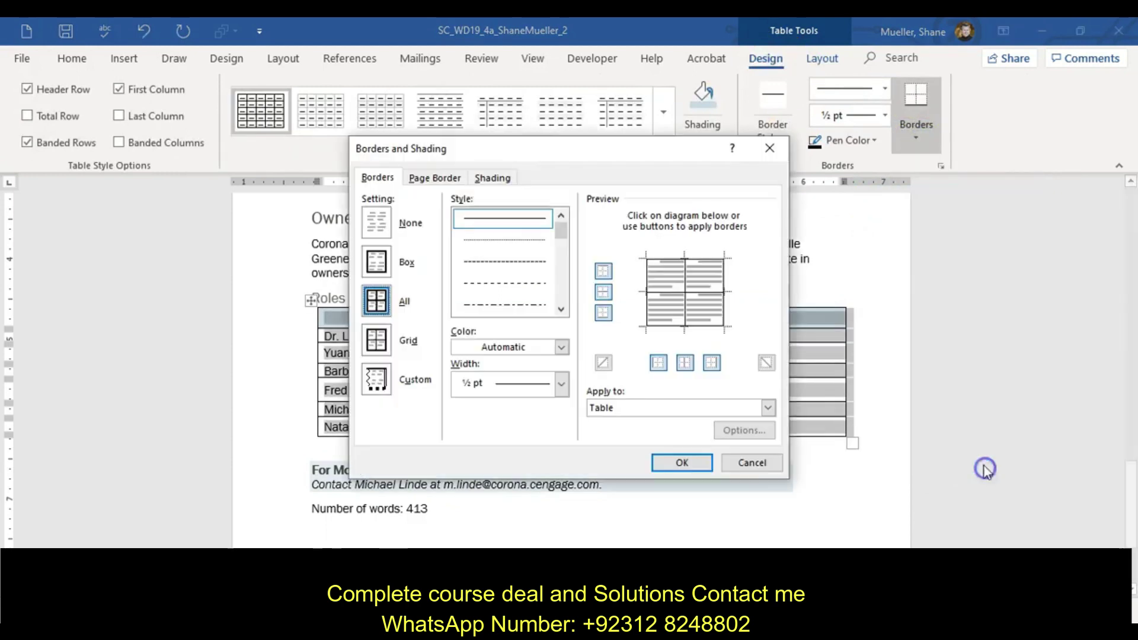
{"action": "left_click", "coordinate": [561, 348]}
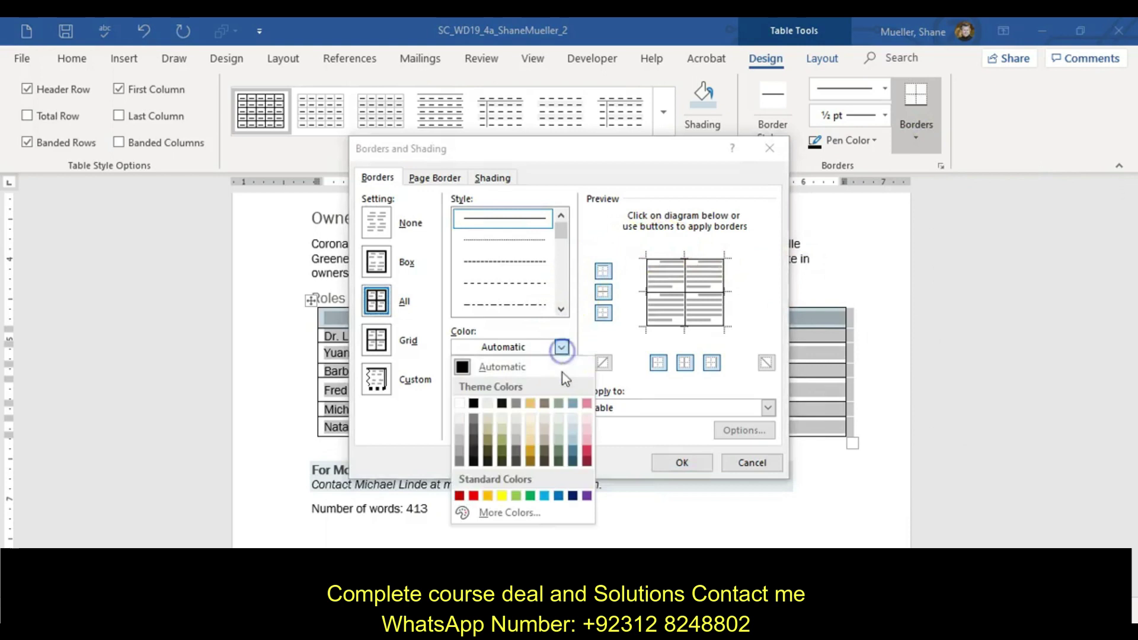
{"action": "left_click", "coordinate": [574, 404]}
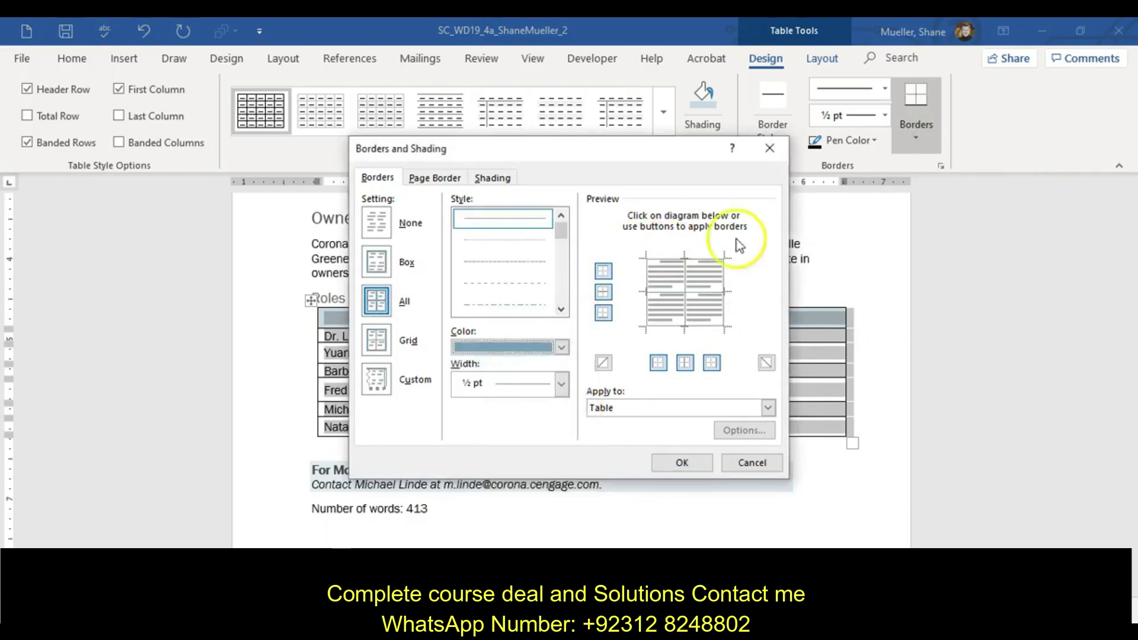
{"action": "left_click", "coordinate": [682, 463]}
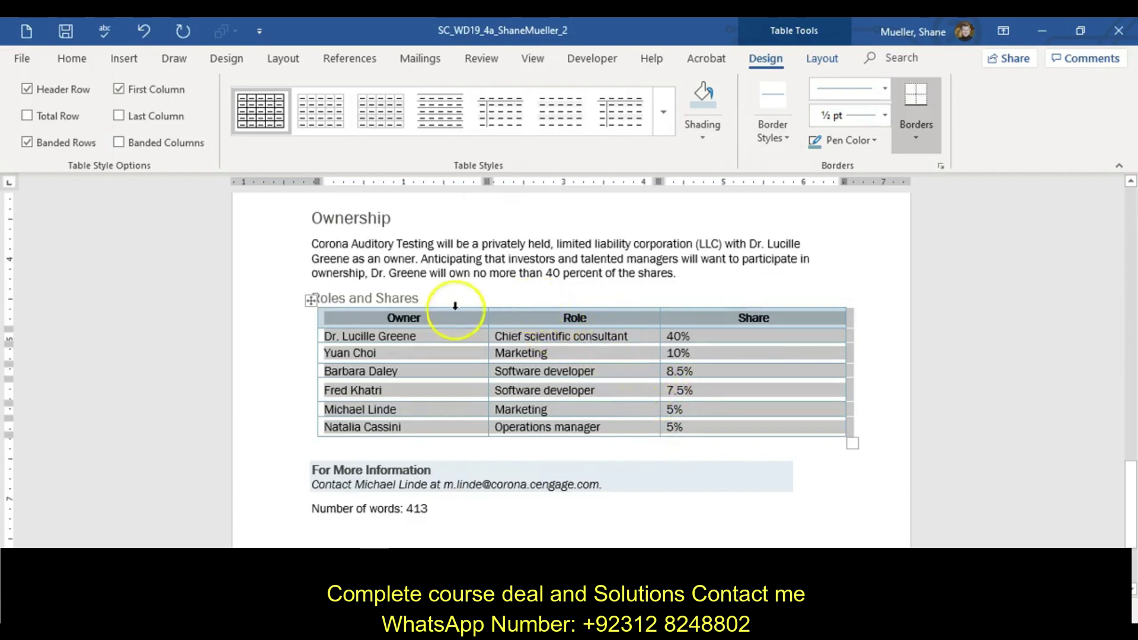
{"action": "left_click_drag", "start_coordinate": [441, 312], "coordinate": [716, 336]}
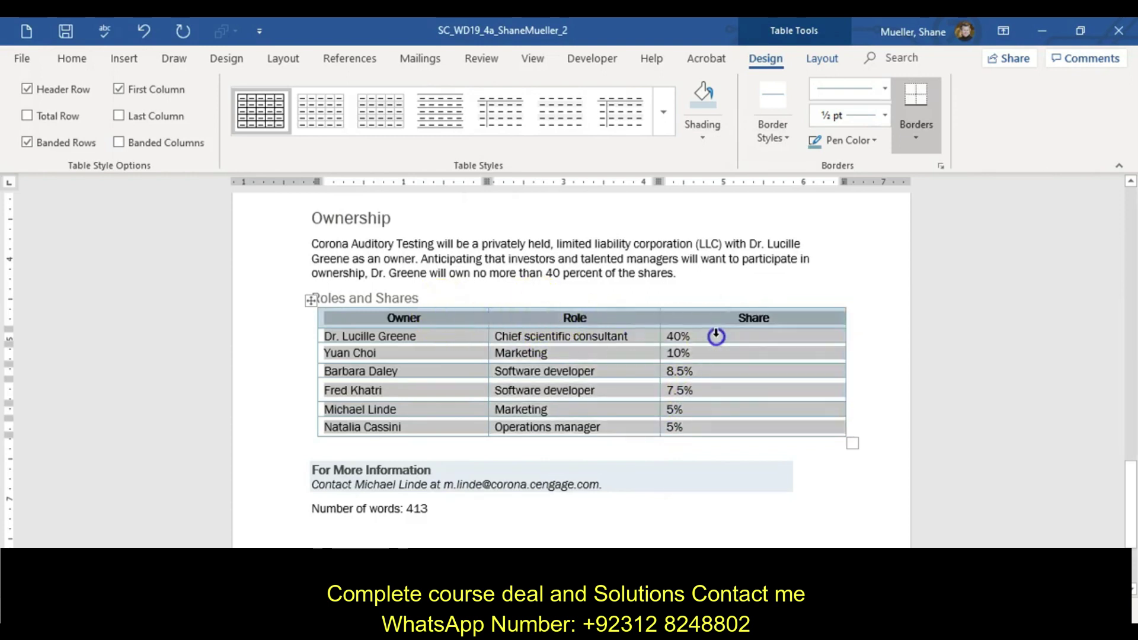
Distribute the table rows evenly and set the Share column width to 1.35"
{"action": "left_click", "coordinate": [829, 58]}
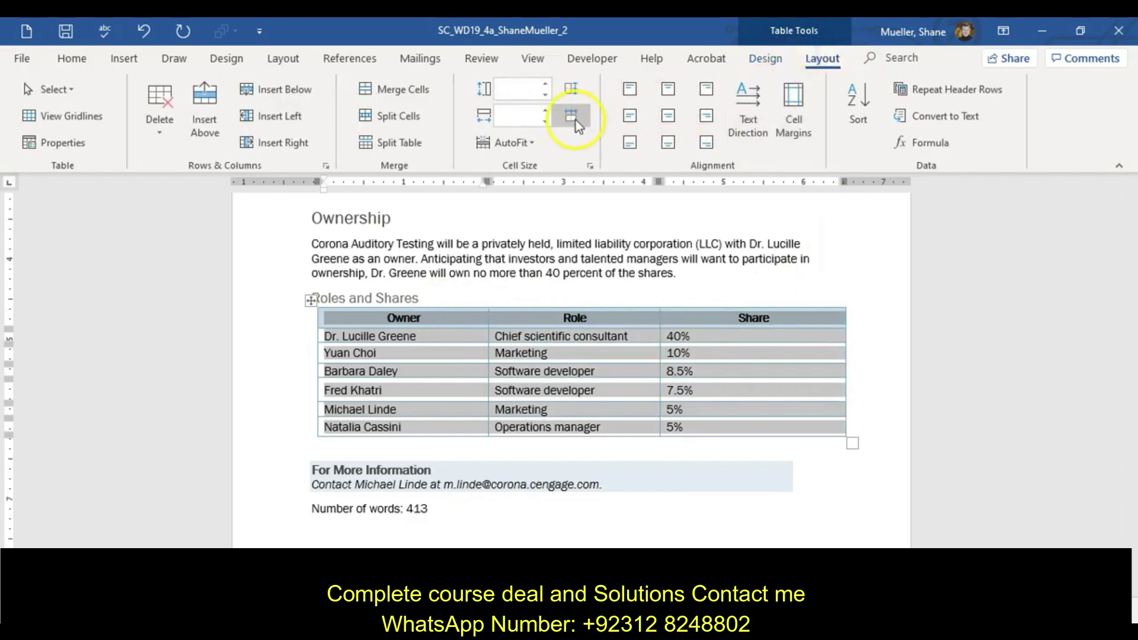
{"action": "left_click", "coordinate": [572, 93]}
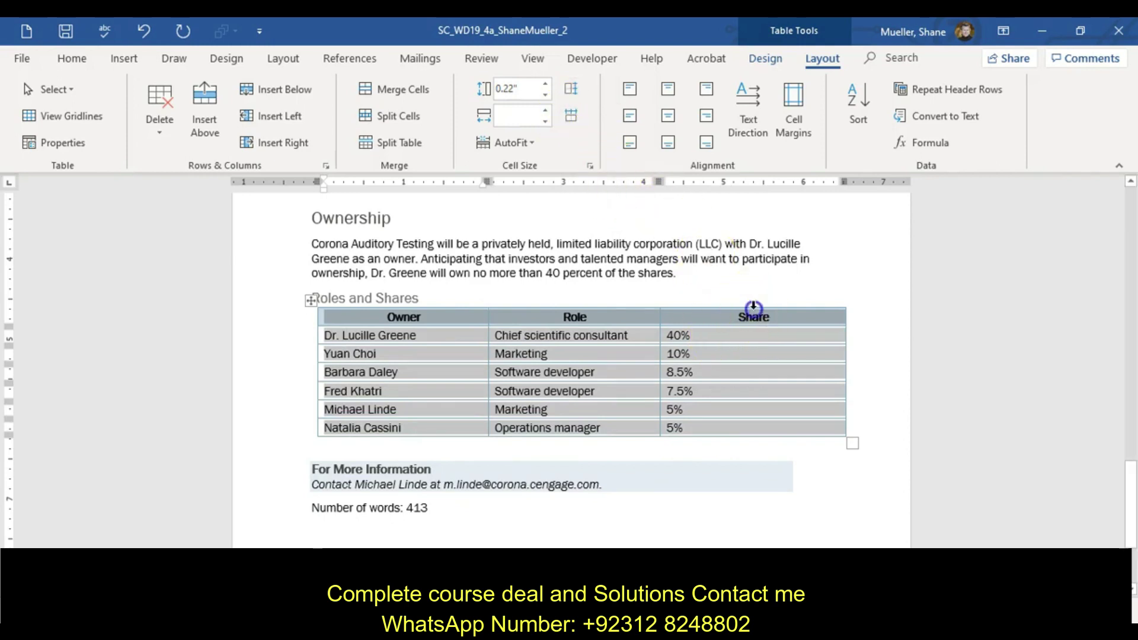
{"action": "left_click", "coordinate": [754, 310]}
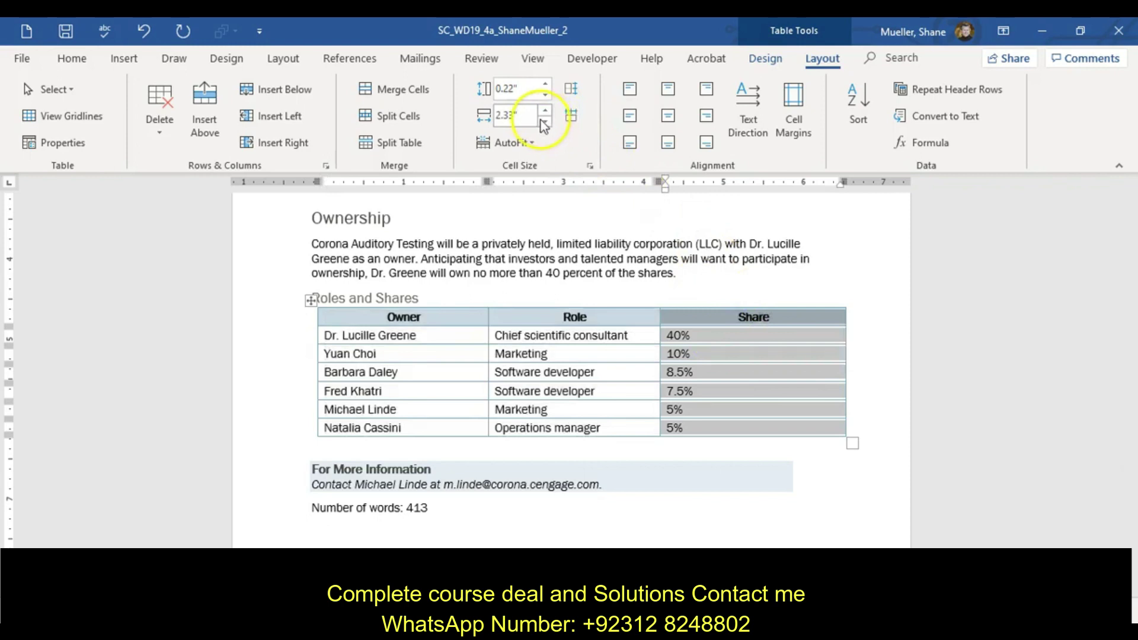
{"action": "left_click", "coordinate": [517, 116]}
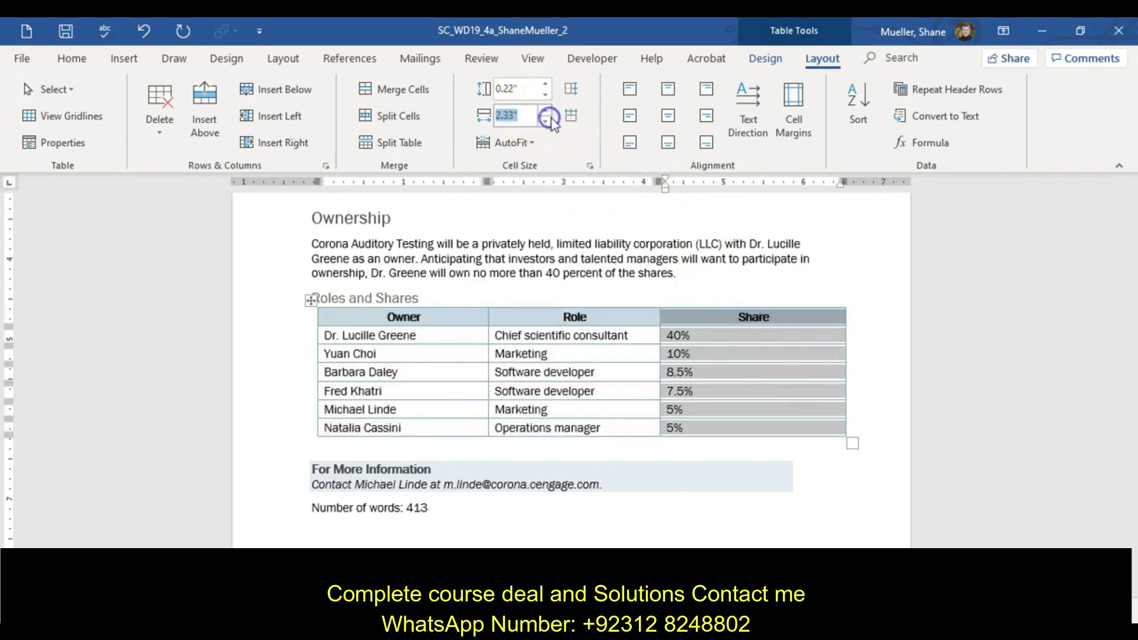
{"action": "type", "text": "1"}
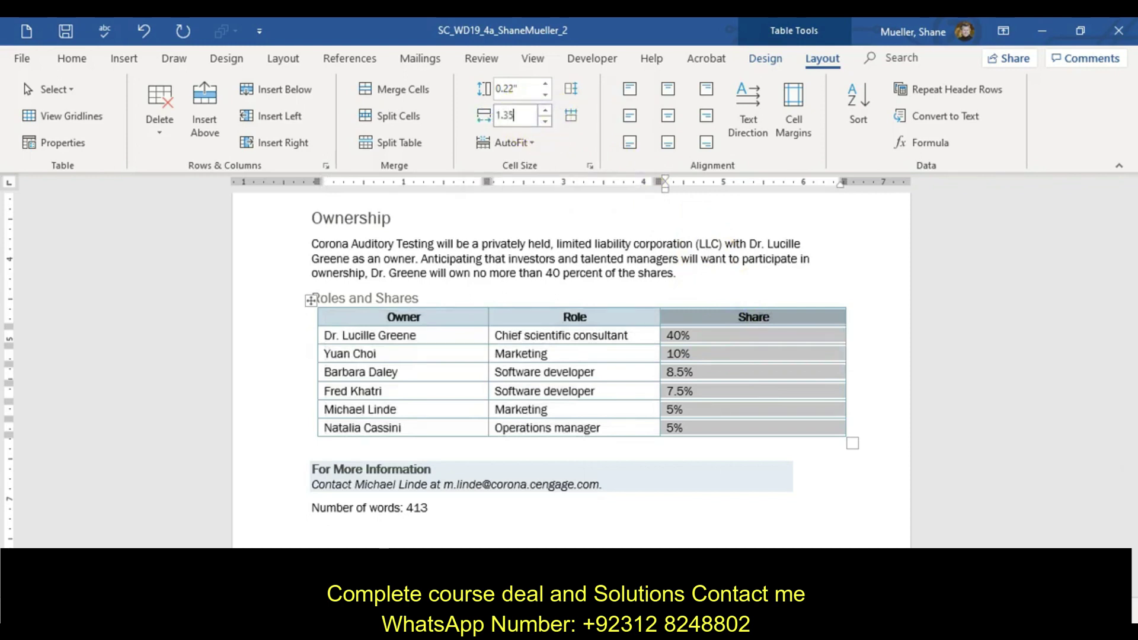
{"action": "type", "text": ".35"}
{"action": "key", "text": "Return"}
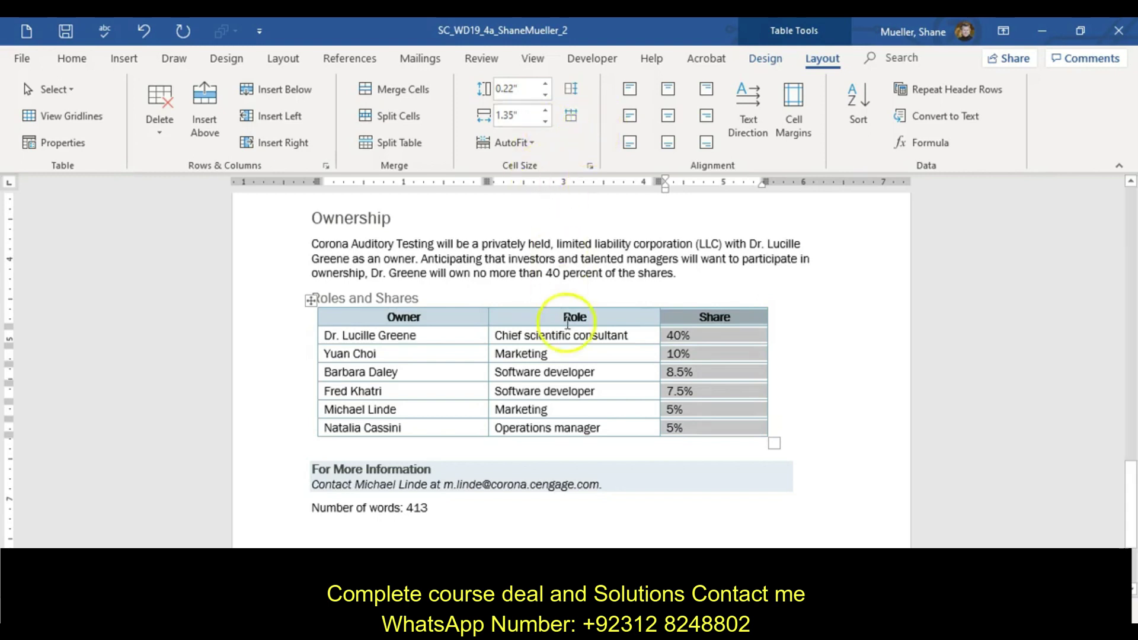
Align the Share column Center Right so the percentages are right-aligned and vertically centred
{"action": "left_click", "coordinate": [708, 120]}
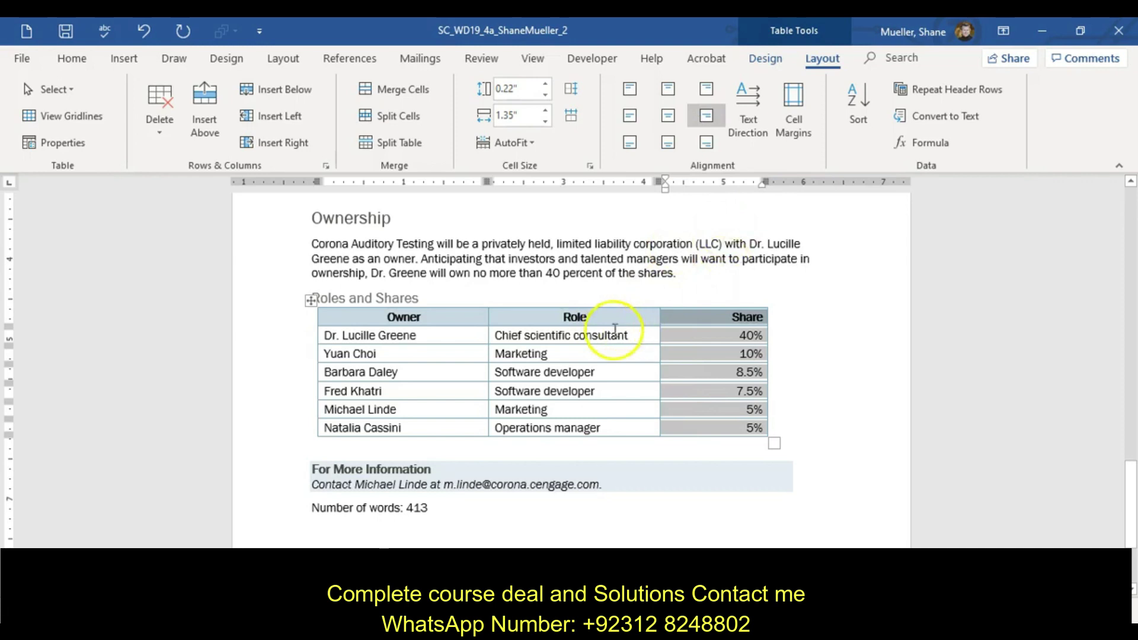
{"action": "scroll", "coordinate": [592, 368], "scroll_direction": "down", "scroll_amount": 2}
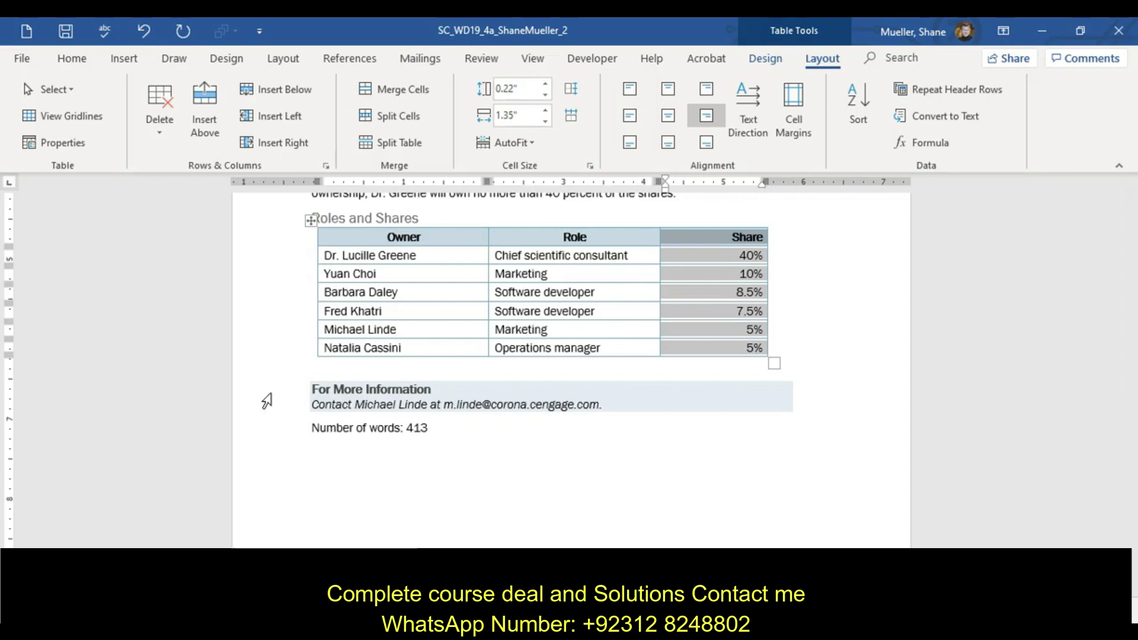
Indent the For More Information heading and contact line 0.5" from the margins
{"action": "left_click", "coordinate": [267, 401]}
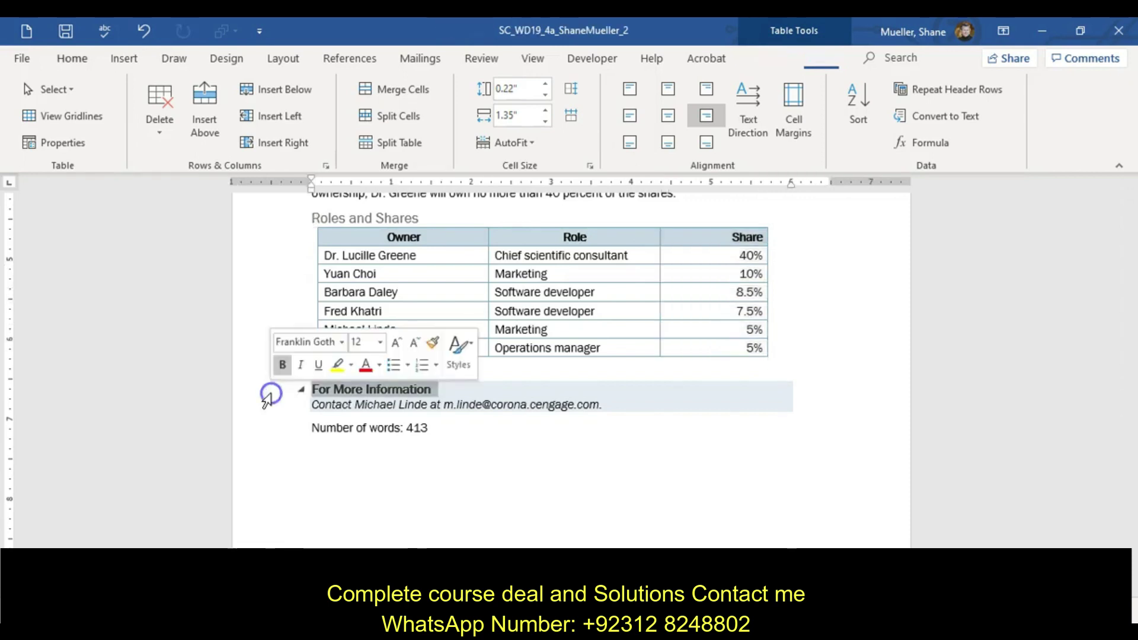
{"action": "left_click", "coordinate": [272, 405], "text": "shift"}
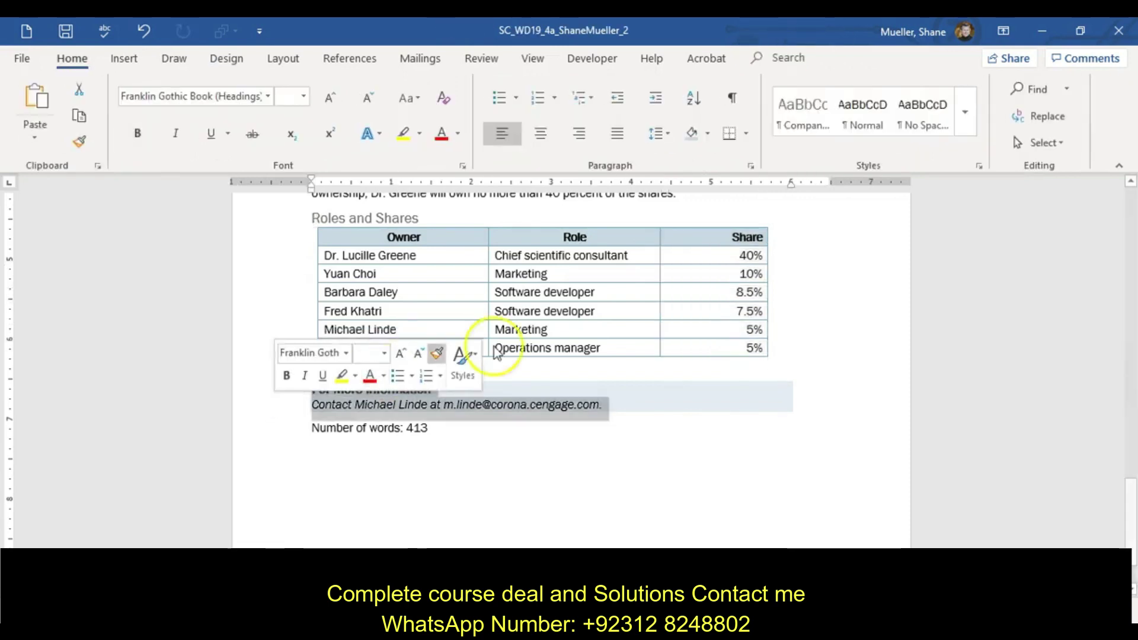
{"action": "left_click", "coordinate": [287, 64]}
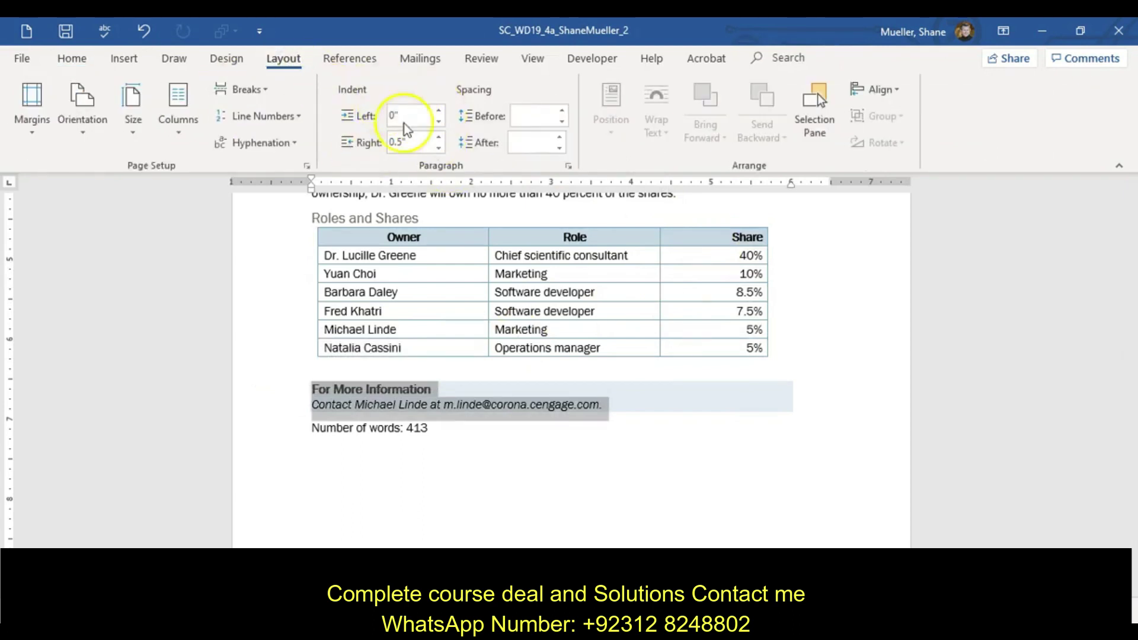
{"action": "left_click", "coordinate": [439, 111]}
{"action": "left_click", "coordinate": [439, 111]}
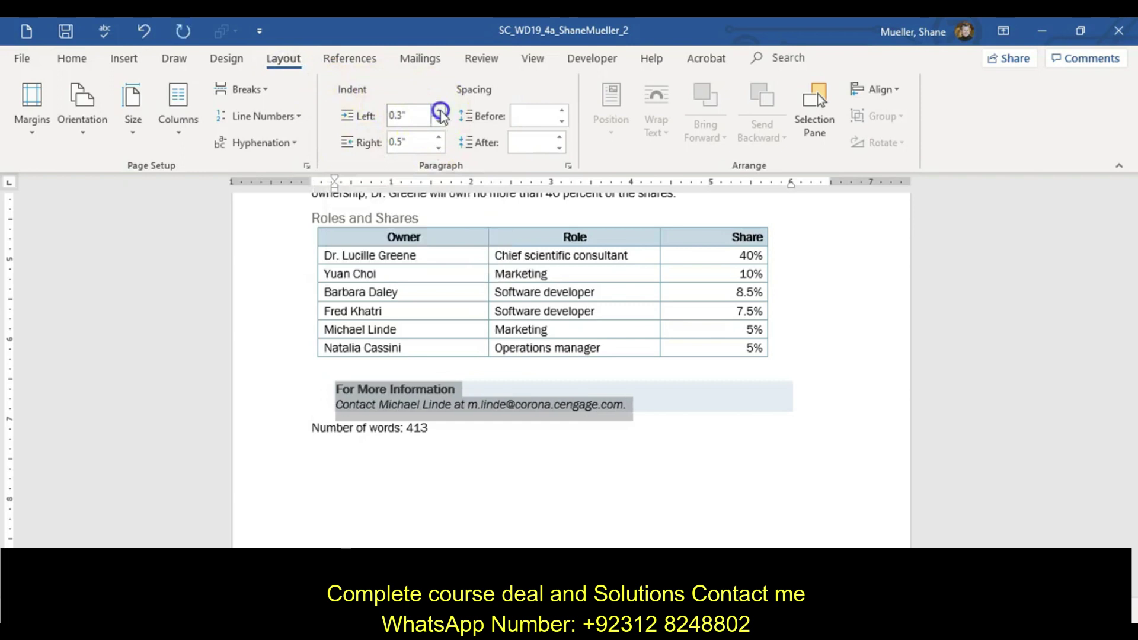
{"action": "left_click", "coordinate": [439, 111]}
{"action": "left_click", "coordinate": [439, 111]}
{"action": "left_click", "coordinate": [439, 111]}
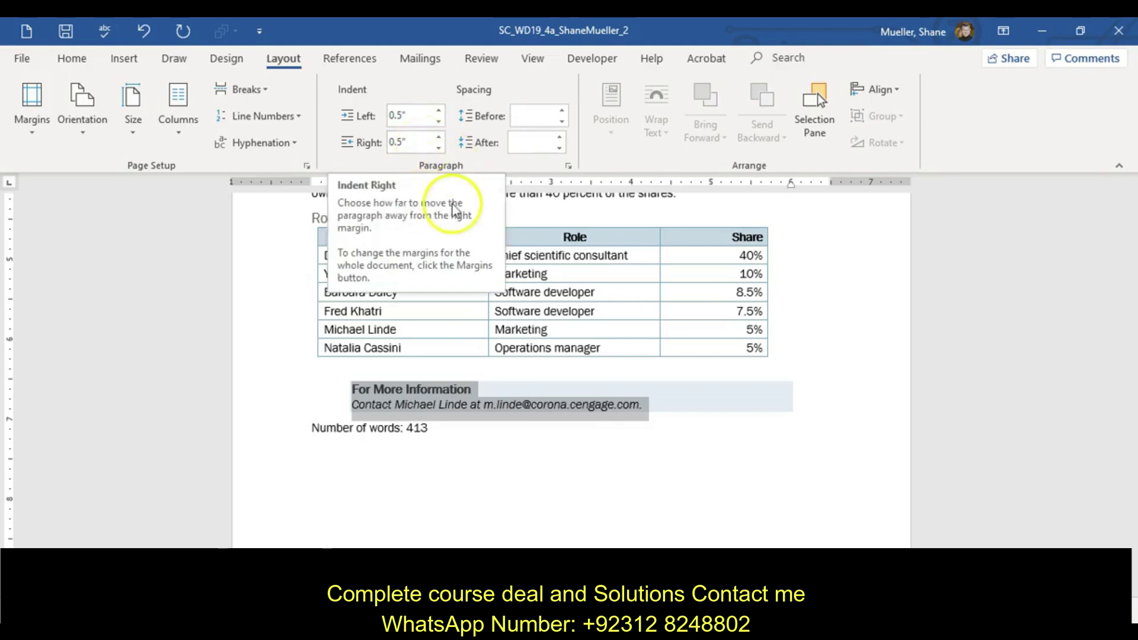
{"action": "left_click_drag", "start_coordinate": [477, 391], "coordinate": [356, 391]}
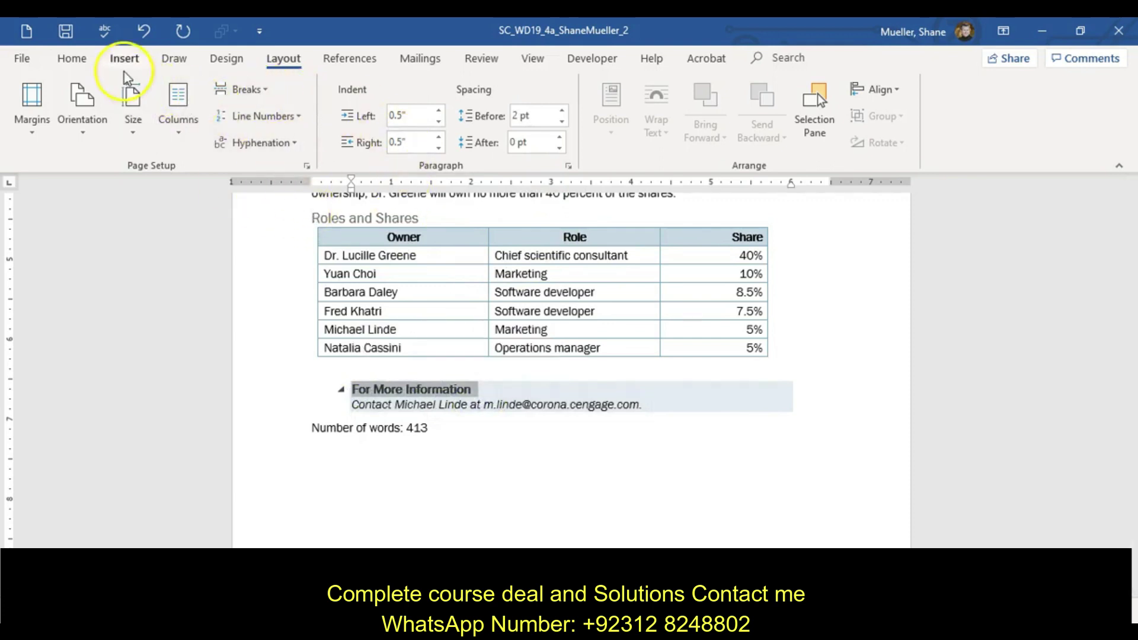
Turn on Small caps for the For More Information heading in the Font dialog
{"action": "left_click", "coordinate": [71, 58]}
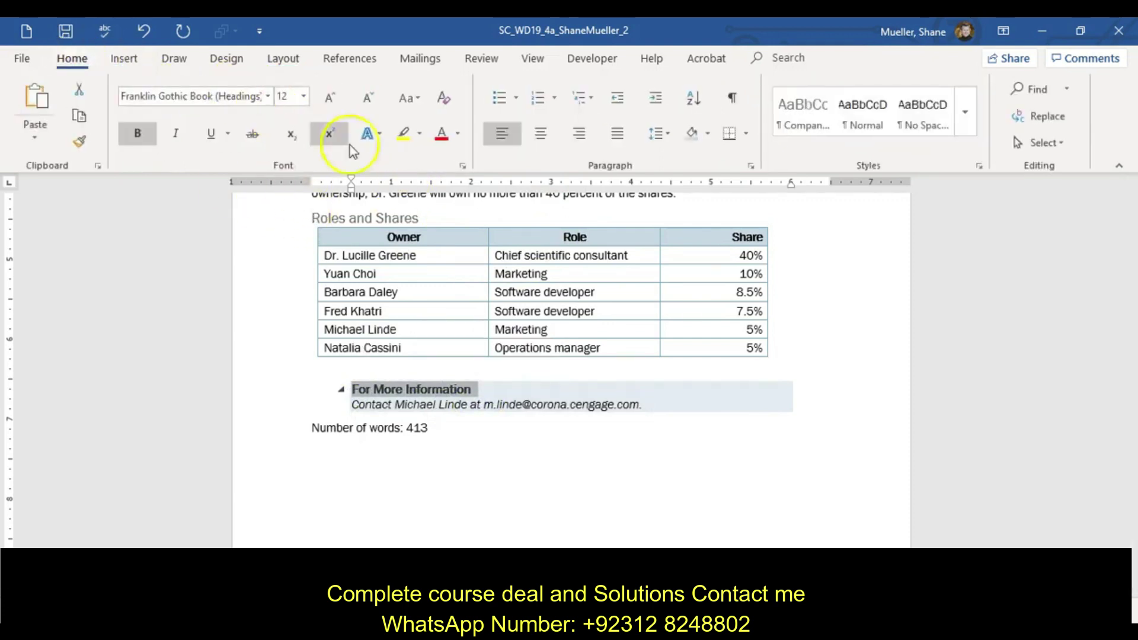
{"action": "left_click", "coordinate": [463, 167]}
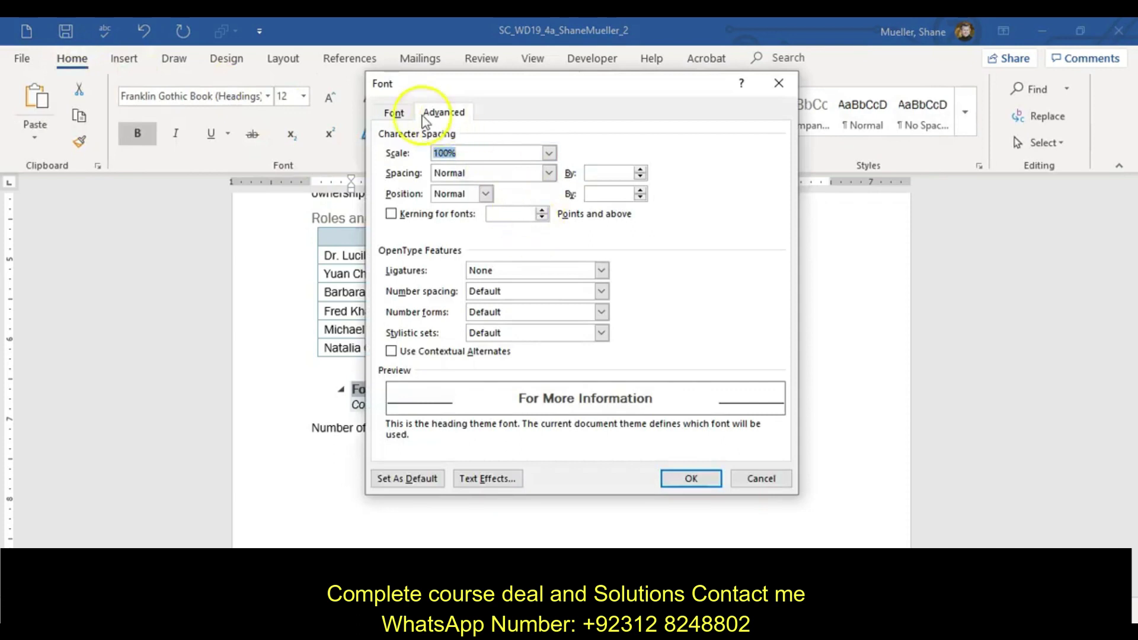
{"action": "left_click", "coordinate": [393, 112]}
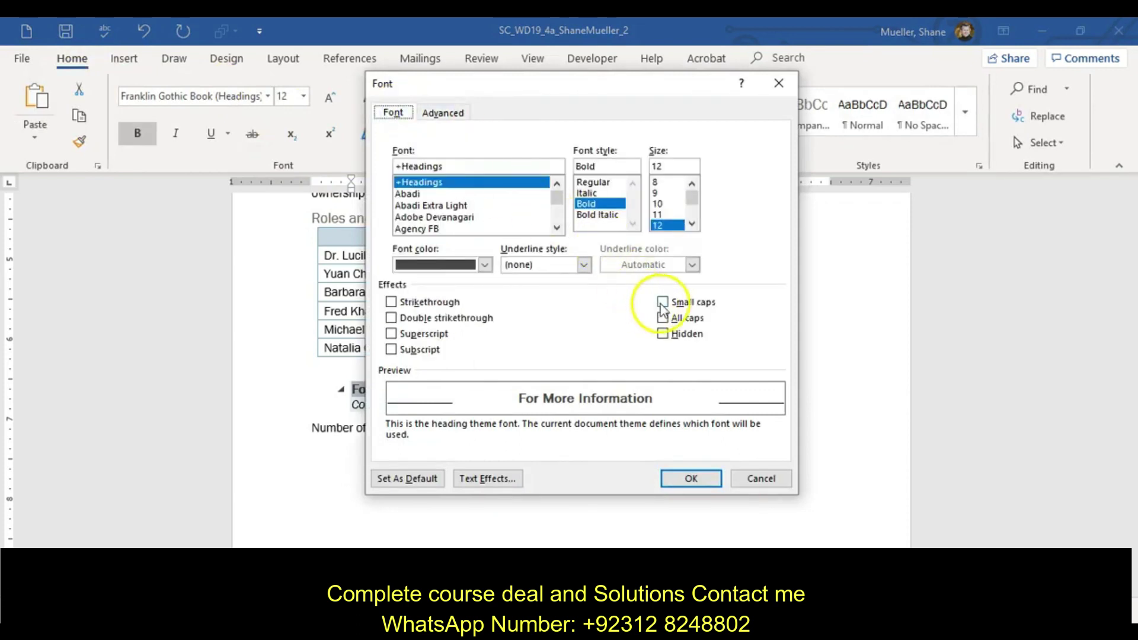
{"action": "left_click", "coordinate": [663, 302]}
{"action": "left_click", "coordinate": [692, 478]}
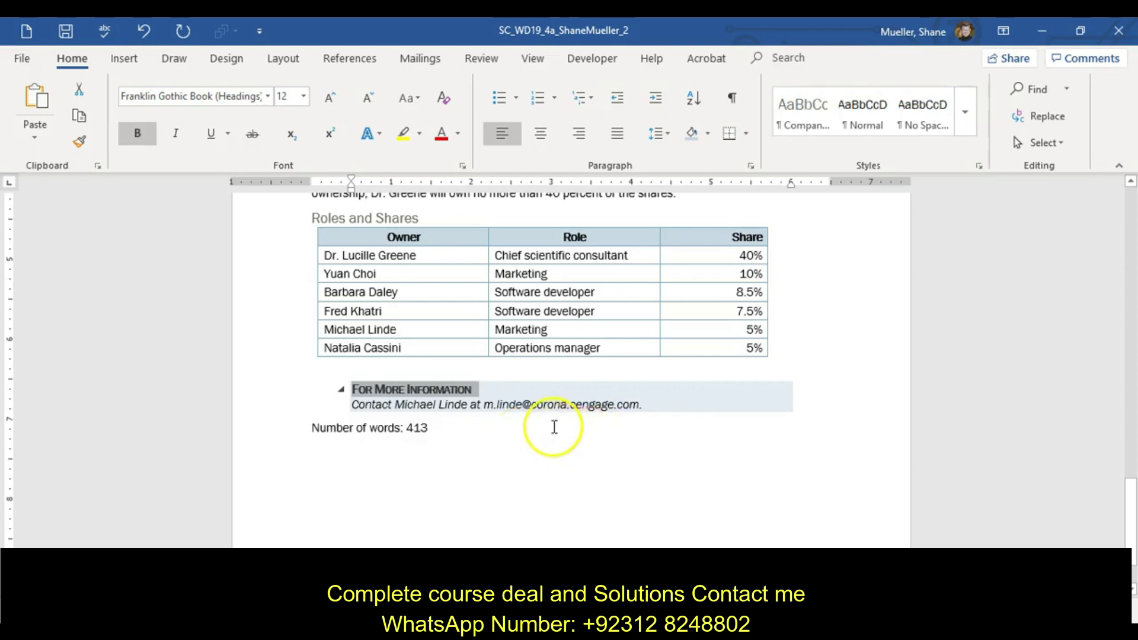
Update the word-count field so the closing line reads 'Number of words: 456'
{"action": "scroll", "coordinate": [533, 425], "scroll_direction": "down", "scroll_amount": 1}
{"action": "scroll", "coordinate": [508, 425], "scroll_direction": "up", "scroll_amount": 1}
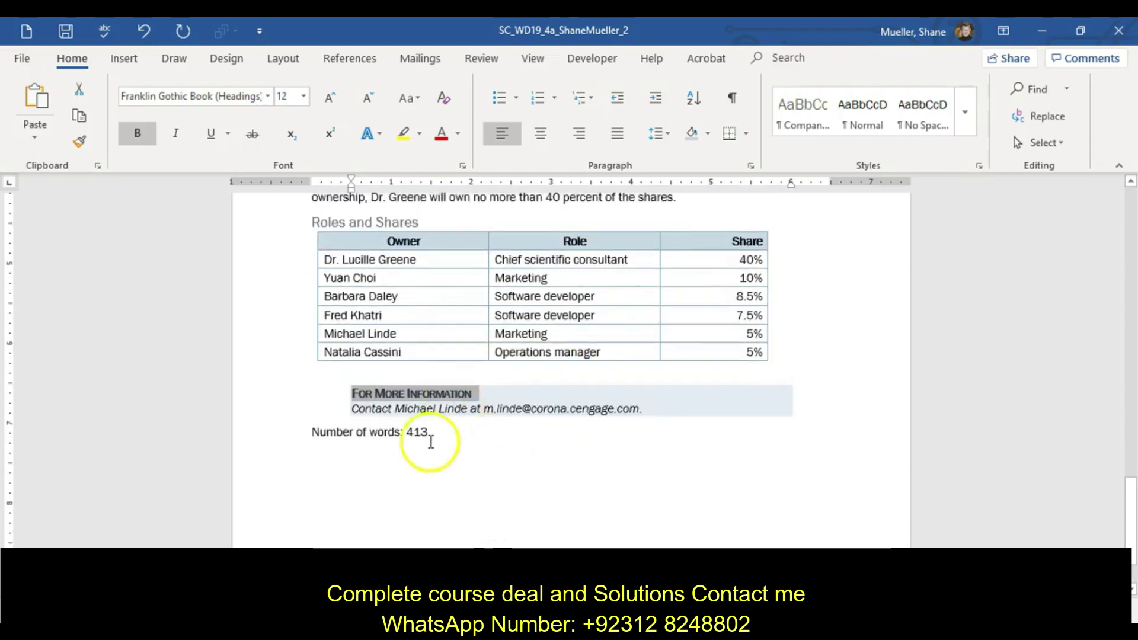
{"action": "left_click", "coordinate": [417, 433]}
{"action": "right_click", "coordinate": [417, 432]}
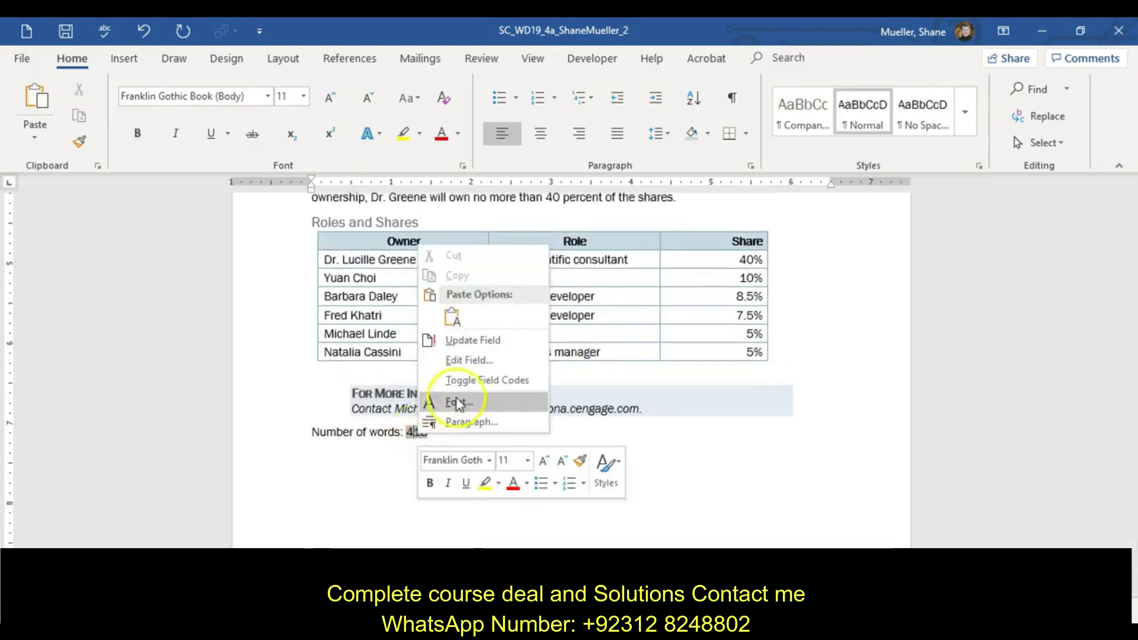
{"action": "left_click", "coordinate": [495, 341]}
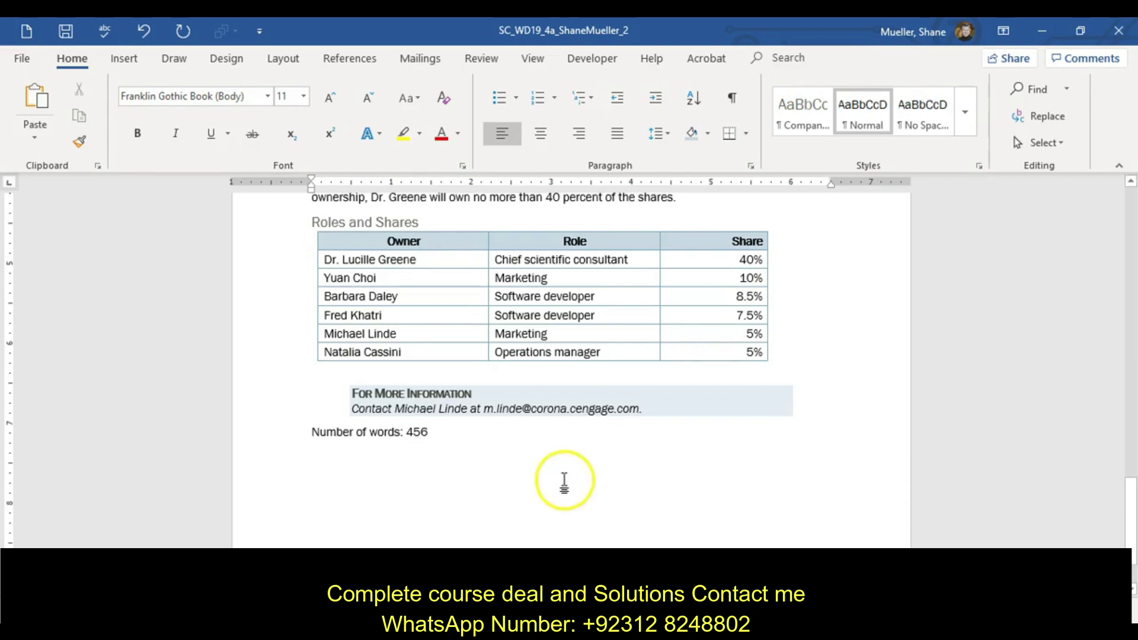
{"action": "left_click", "coordinate": [618, 515]}
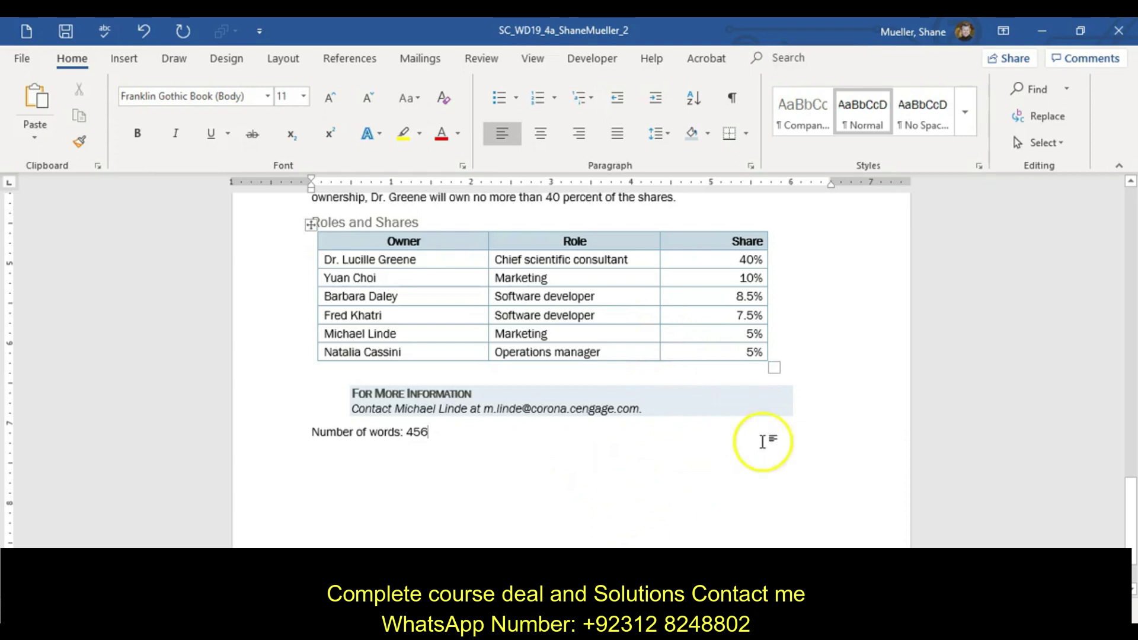
Apply the diagonal DRAFT 1 watermark from the Disclaimers section of the Watermark gallery
{"action": "left_click", "coordinate": [227, 58]}
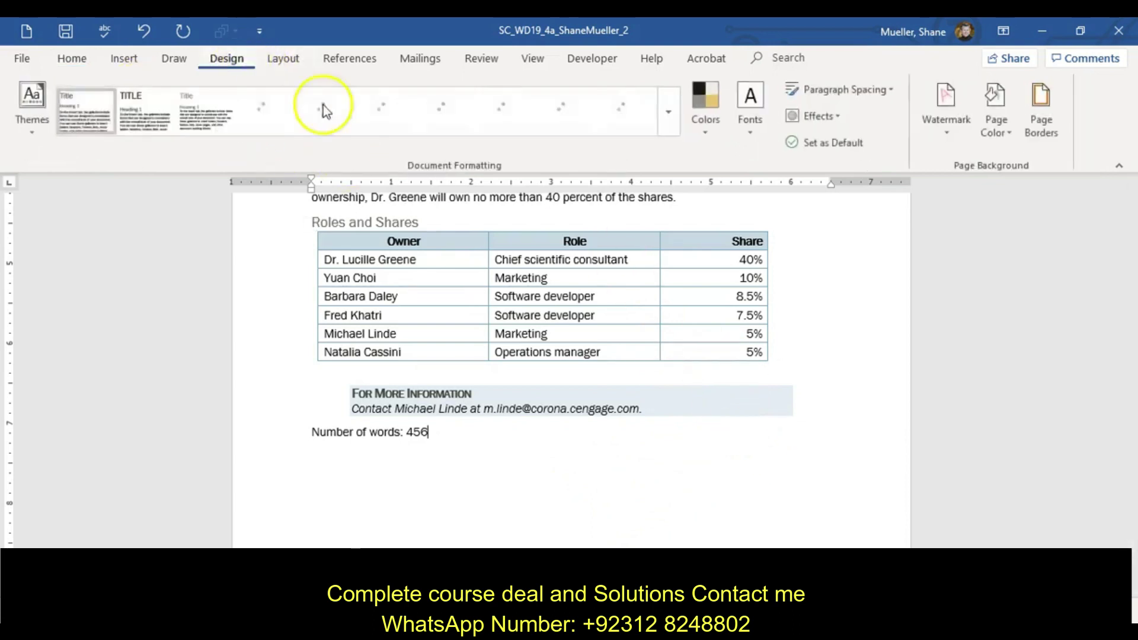
{"action": "left_click", "coordinate": [956, 133]}
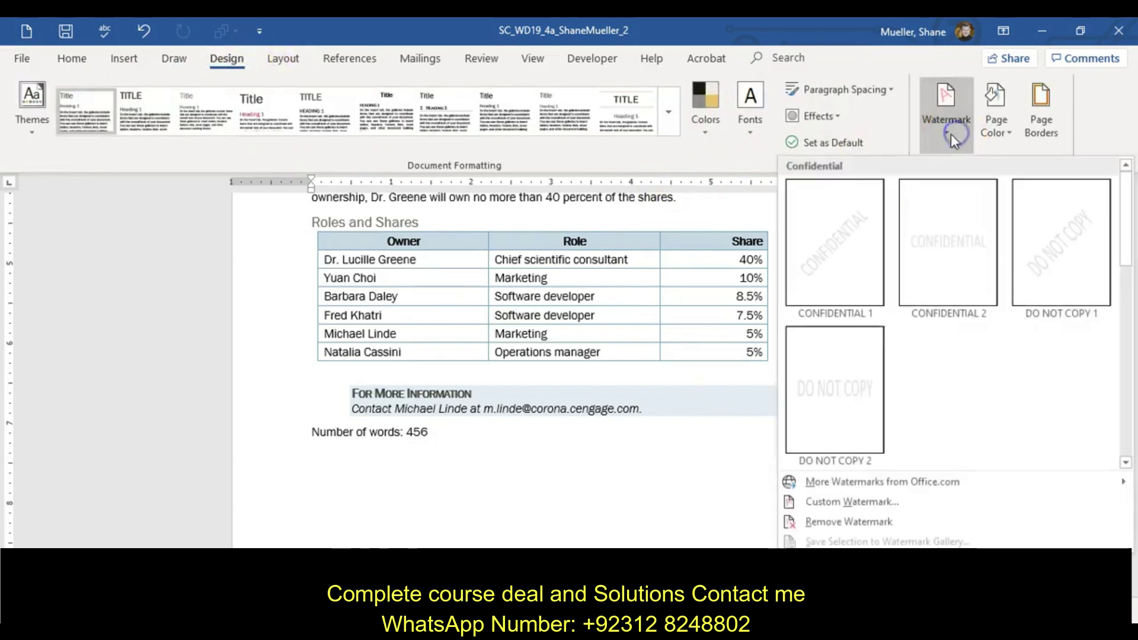
{"action": "left_click_drag", "start_coordinate": [1128, 238], "coordinate": [1129, 318]}
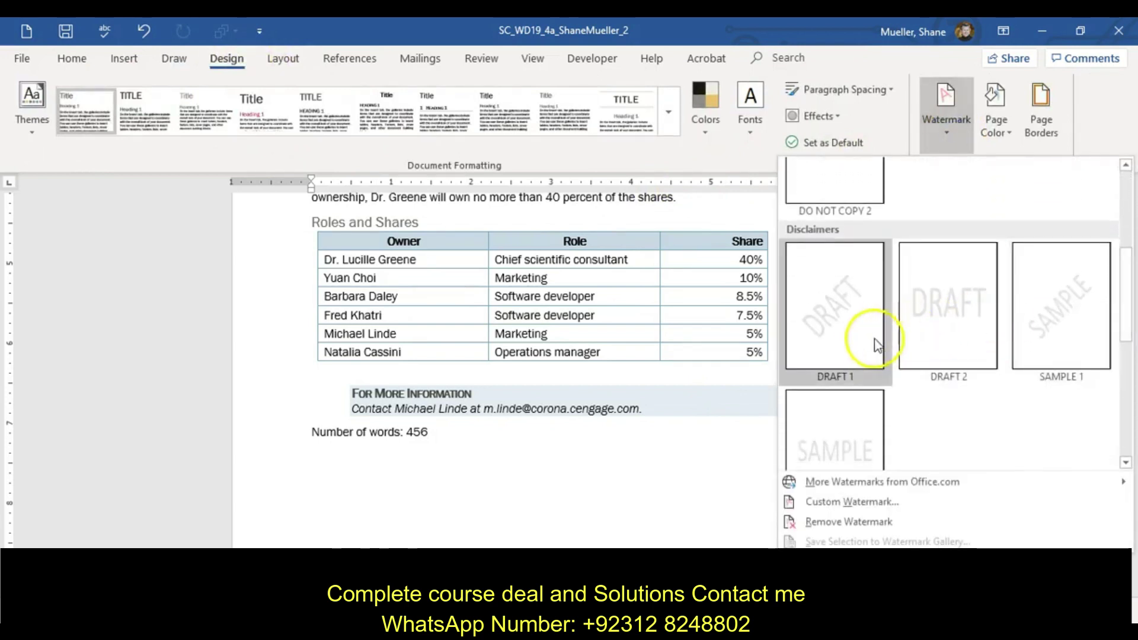
{"action": "left_click", "coordinate": [840, 300]}
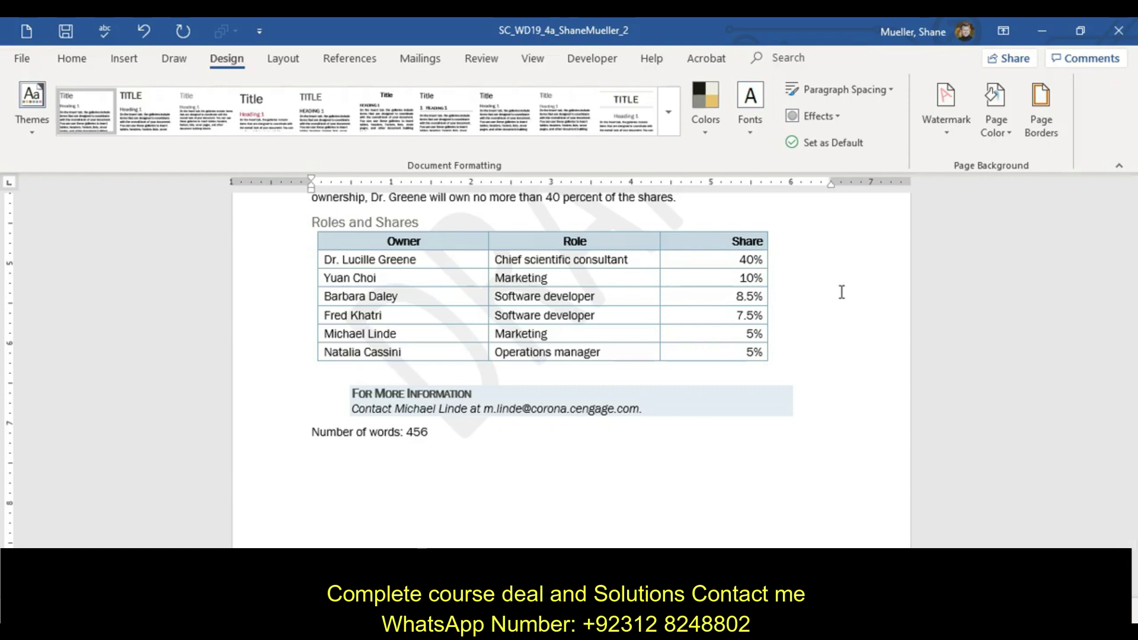
Insert the built-in Slice (Dark) cover page at the start of the document
{"action": "key", "text": "ctrl+Home"}
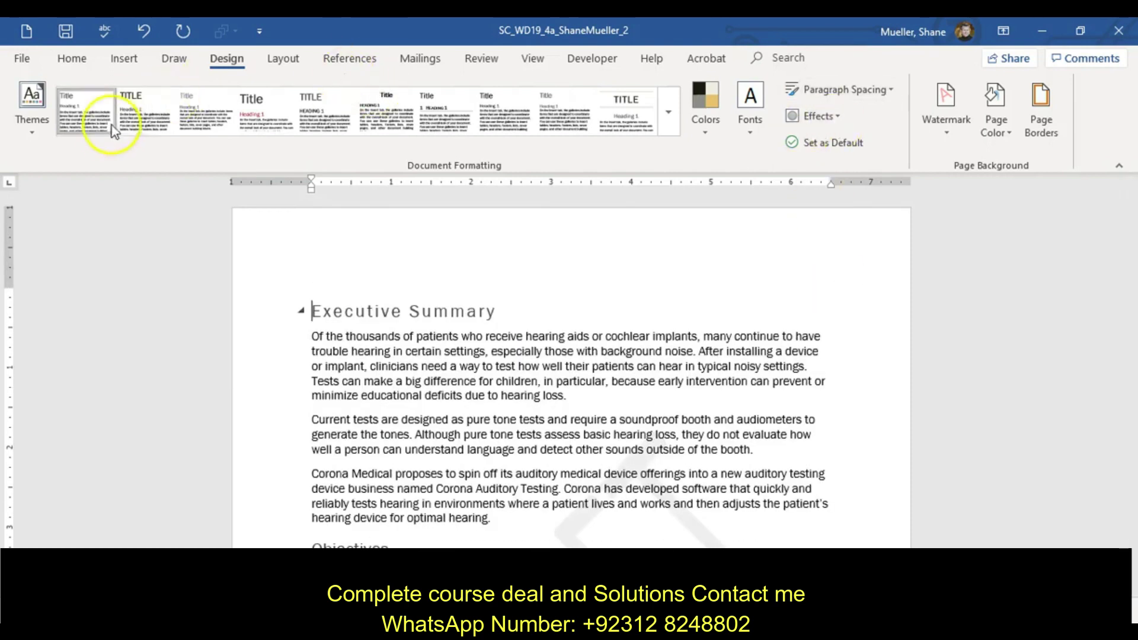
{"action": "left_click", "coordinate": [287, 62]}
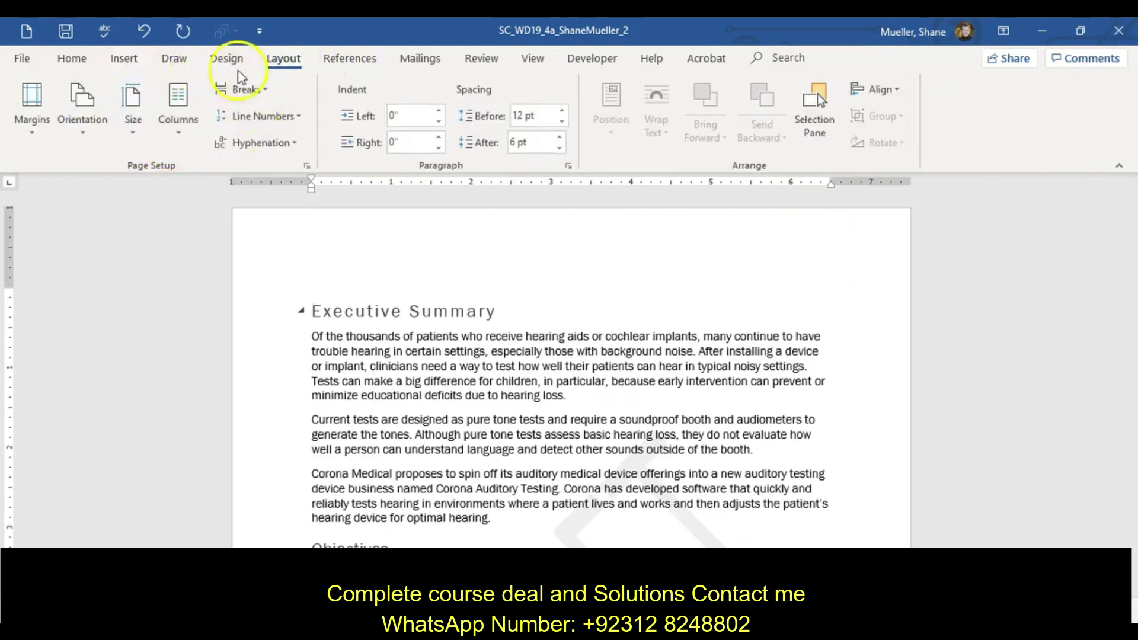
{"action": "left_click", "coordinate": [122, 58]}
{"action": "left_click", "coordinate": [40, 137]}
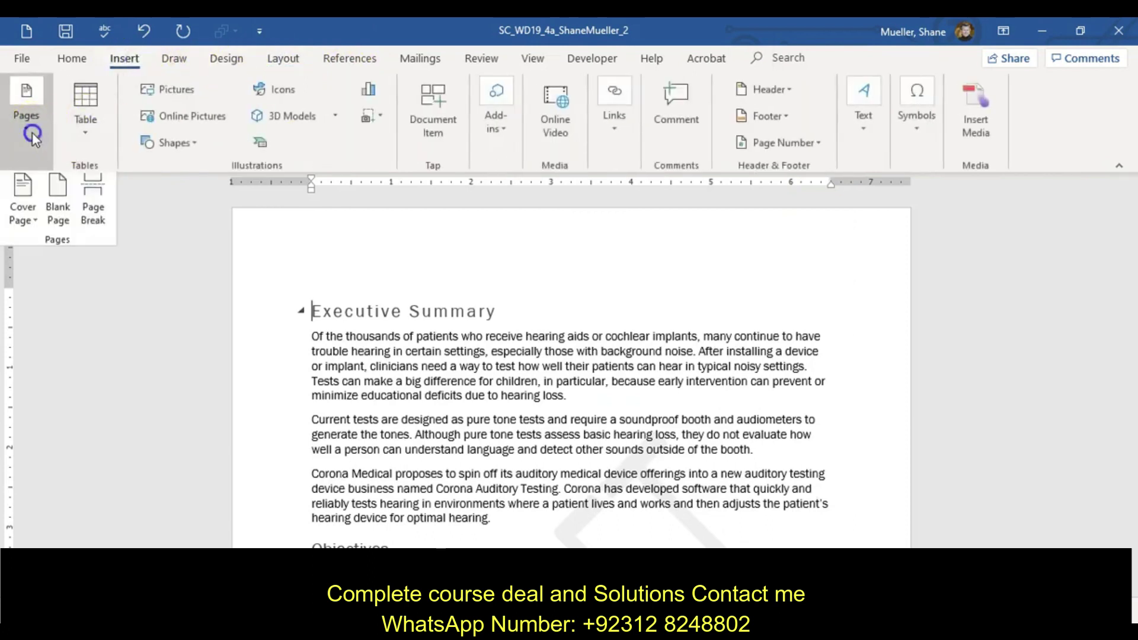
{"action": "left_click", "coordinate": [35, 224]}
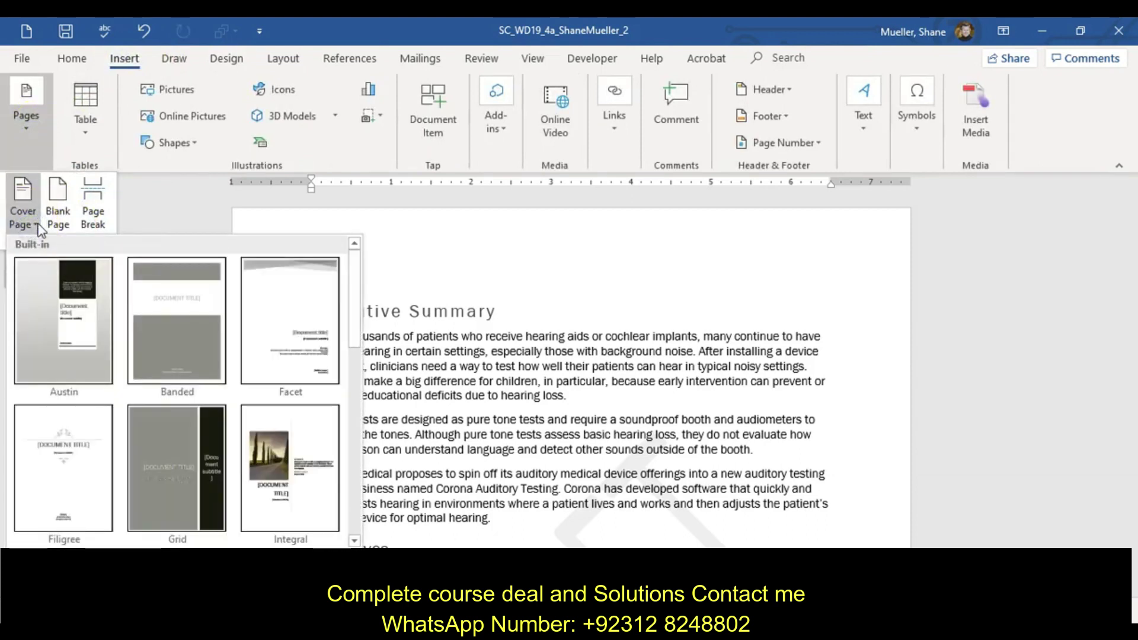
{"action": "scroll", "coordinate": [187, 312], "scroll_direction": "down", "scroll_amount": 5}
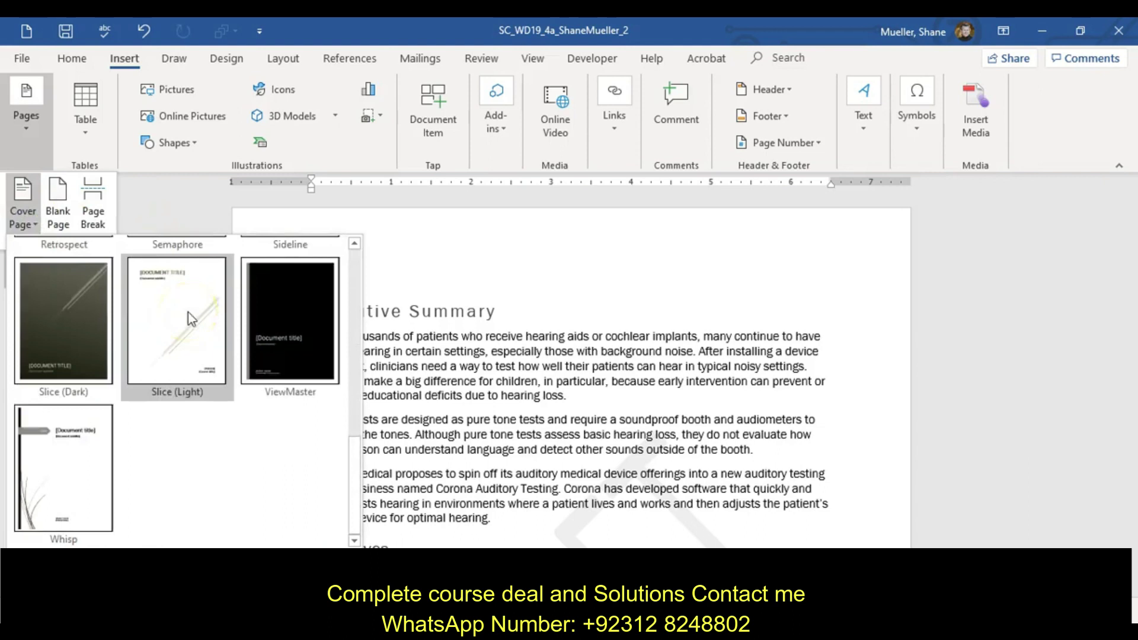
{"action": "left_click", "coordinate": [81, 311]}
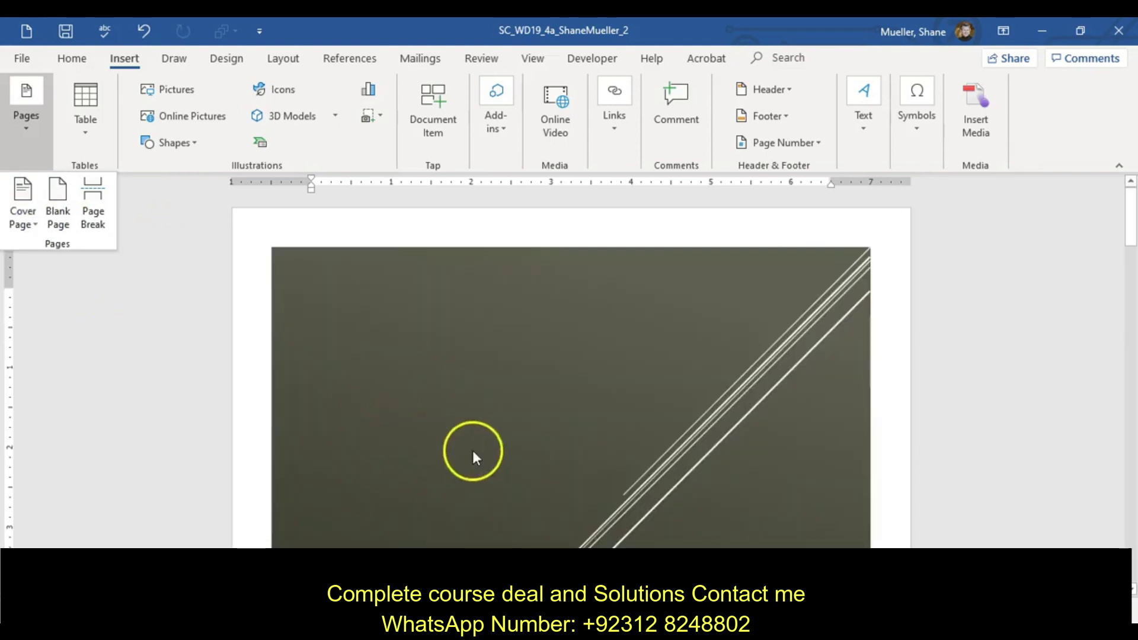
{"action": "scroll", "coordinate": [480, 439], "scroll_direction": "down", "scroll_amount": 5}
{"action": "scroll", "coordinate": [491, 432], "scroll_direction": "up", "scroll_amount": 5}
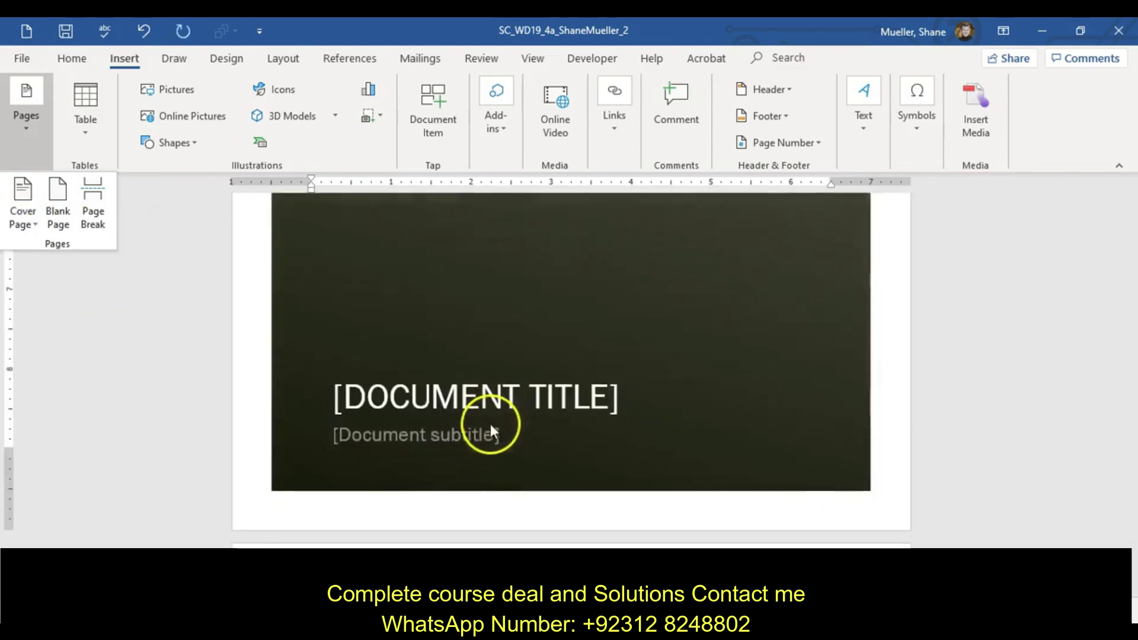
Fill the cover page placeholders with the title 'CORONA AUDITORY TESTING' and the subtitle 'Business proposal'
{"action": "left_click", "coordinate": [499, 395]}
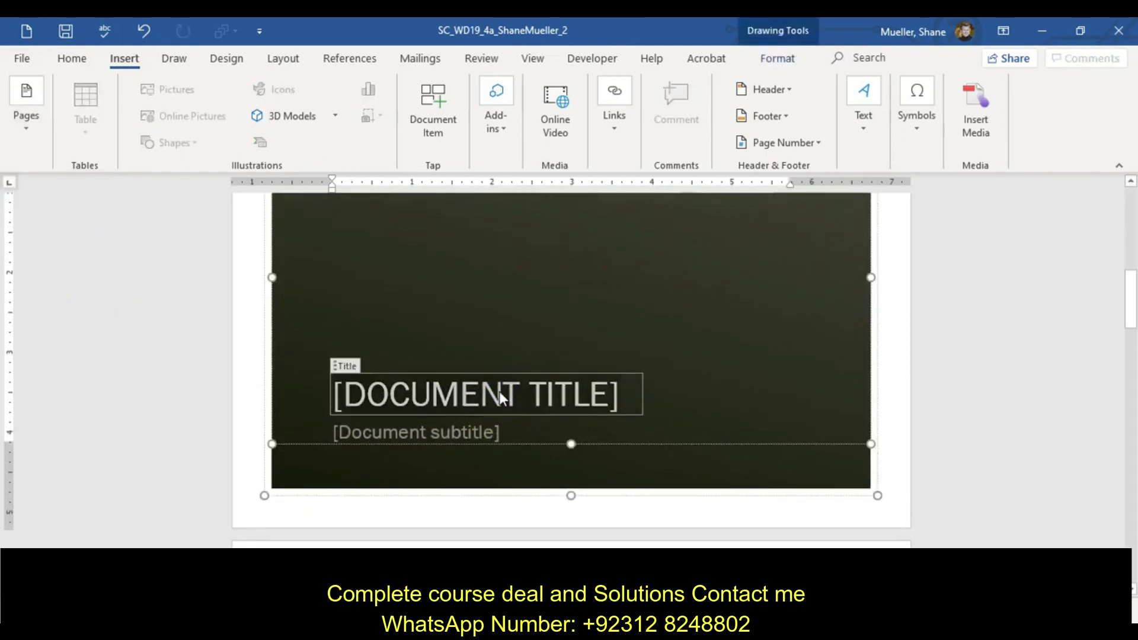
{"action": "type", "text": "C"}
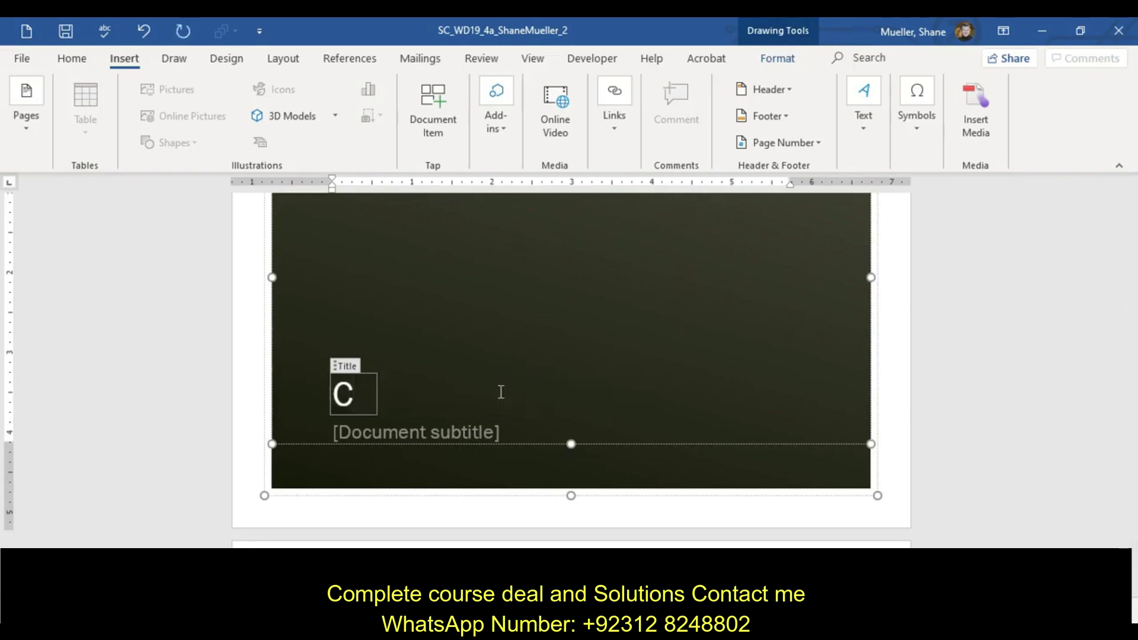
{"action": "type", "text": "ORONA "}
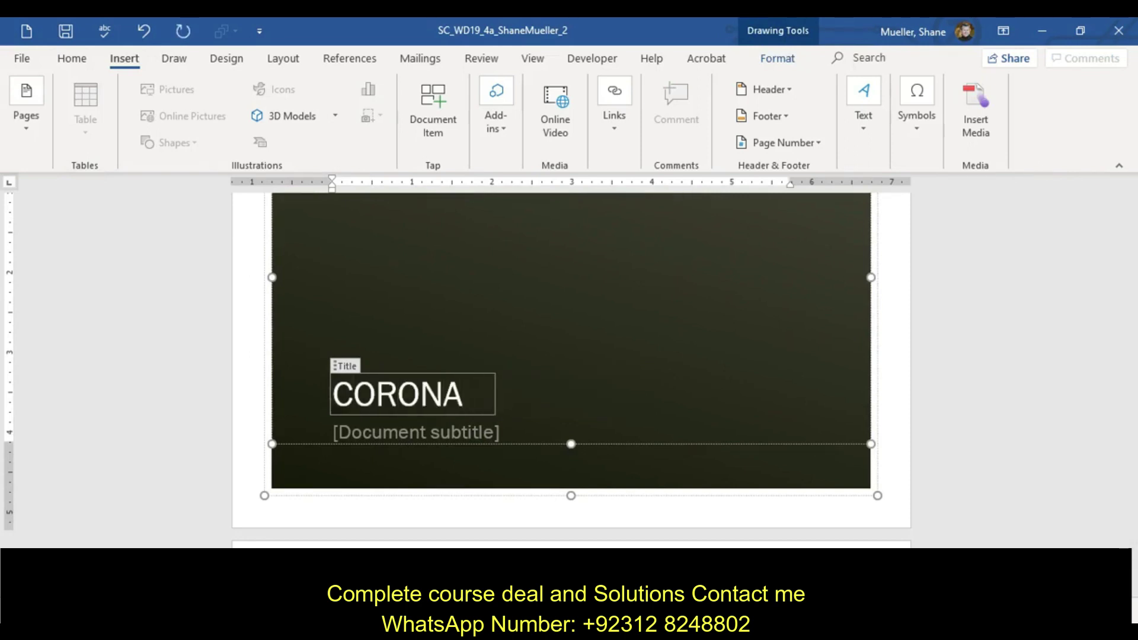
{"action": "type", "text": "AUDI"}
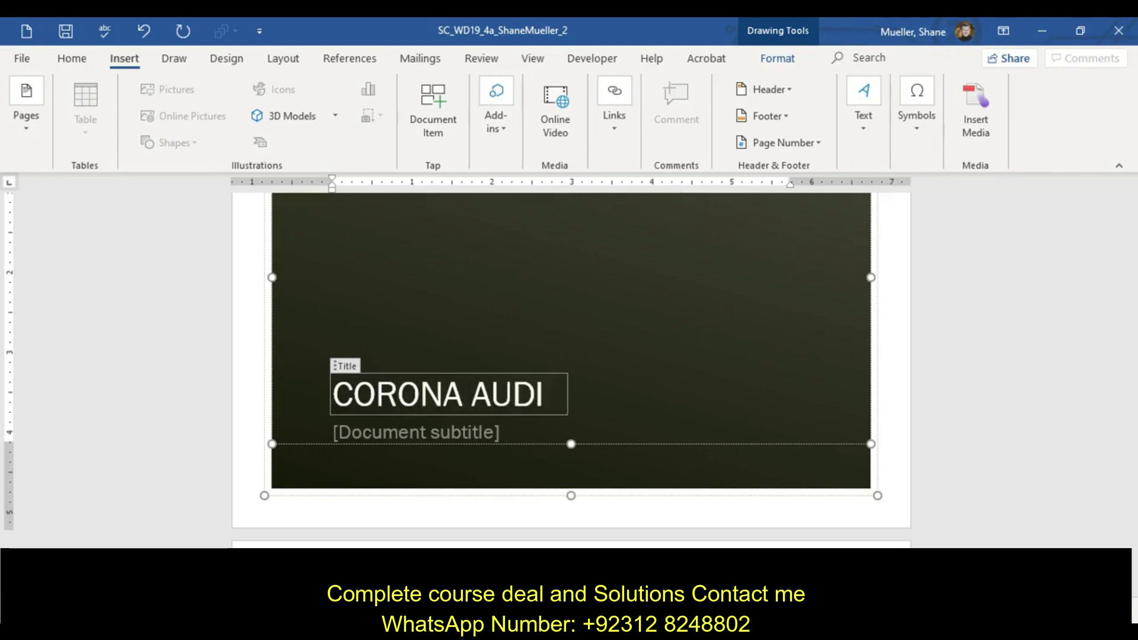
{"action": "type", "text": "TORY TESTING"}
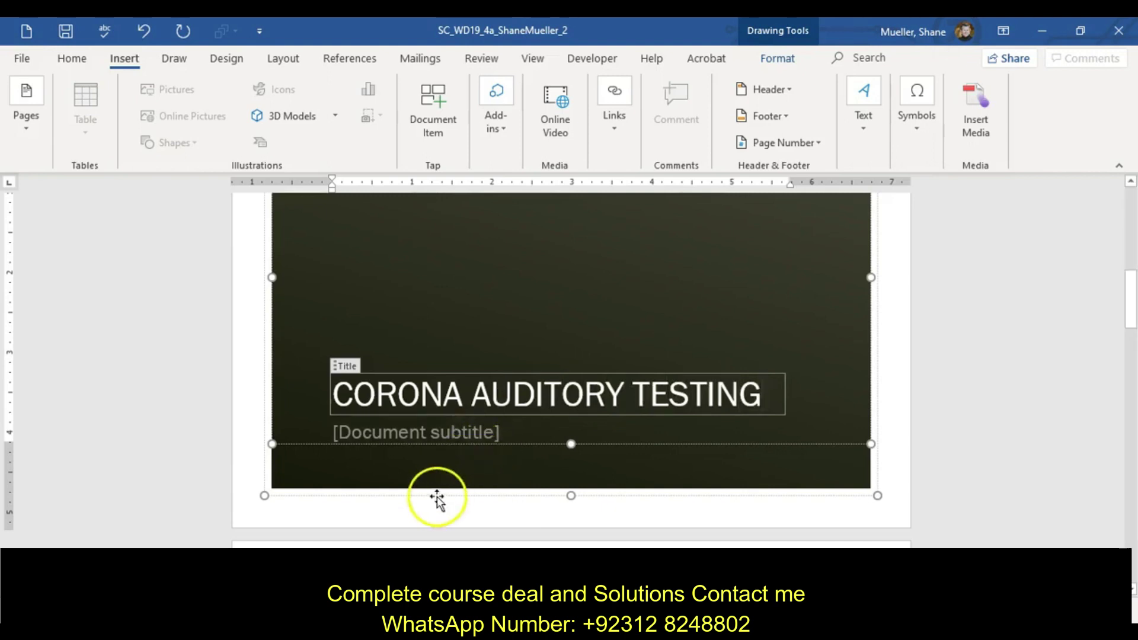
{"action": "left_click", "coordinate": [454, 437]}
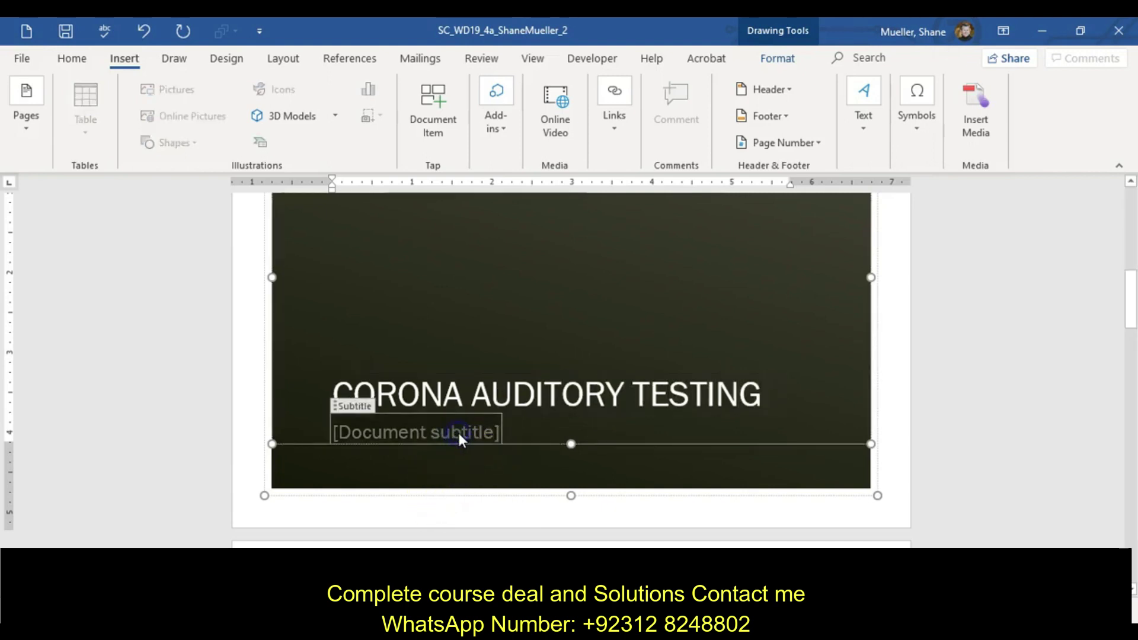
{"action": "type", "text": "B"}
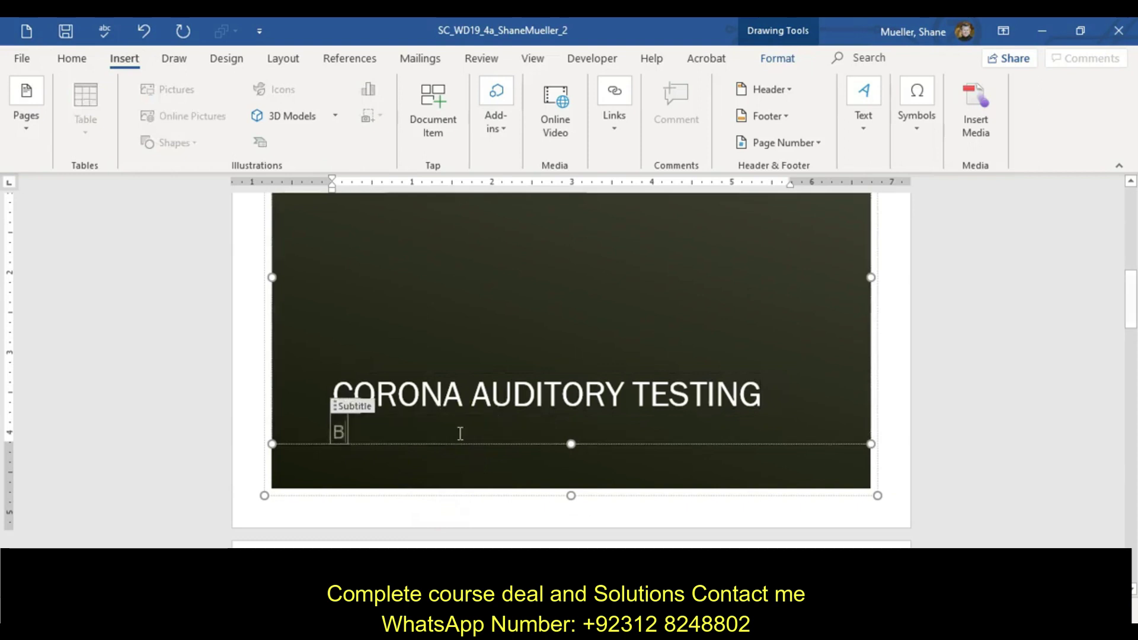
{"action": "type", "text": "usiness P"}
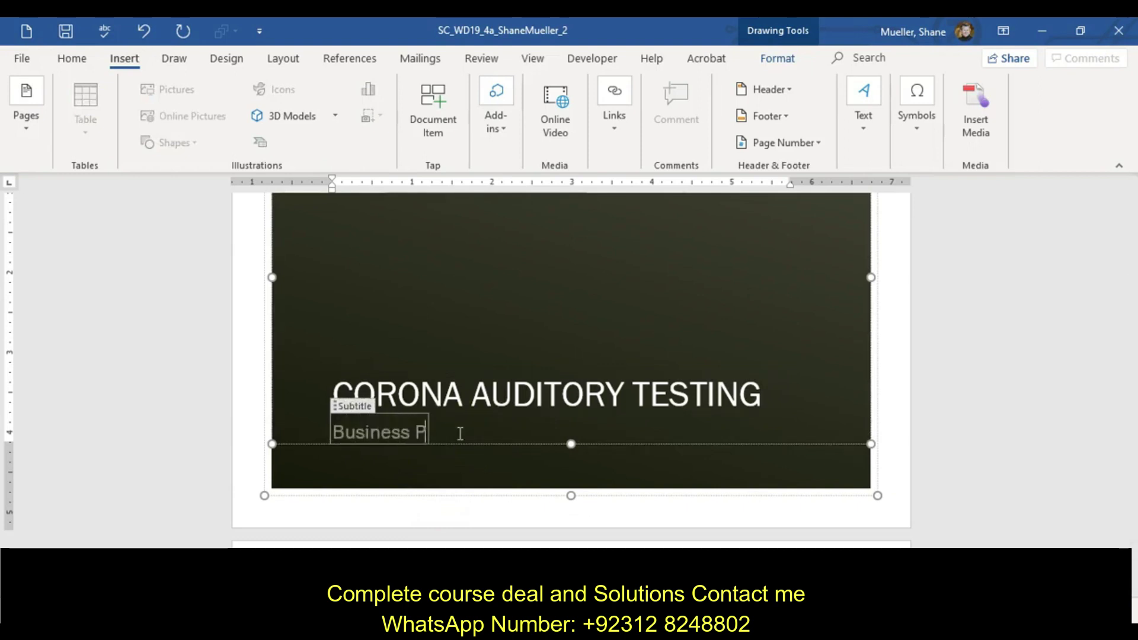
{"action": "type", "text": "ro"}
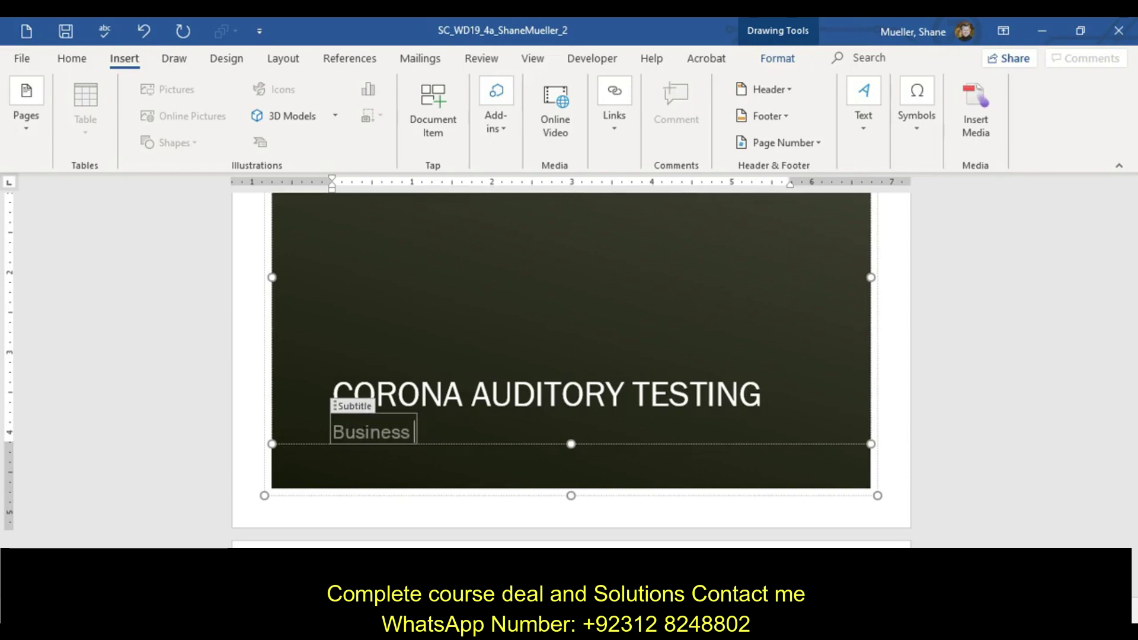
{"action": "type", "text": "oposal"}
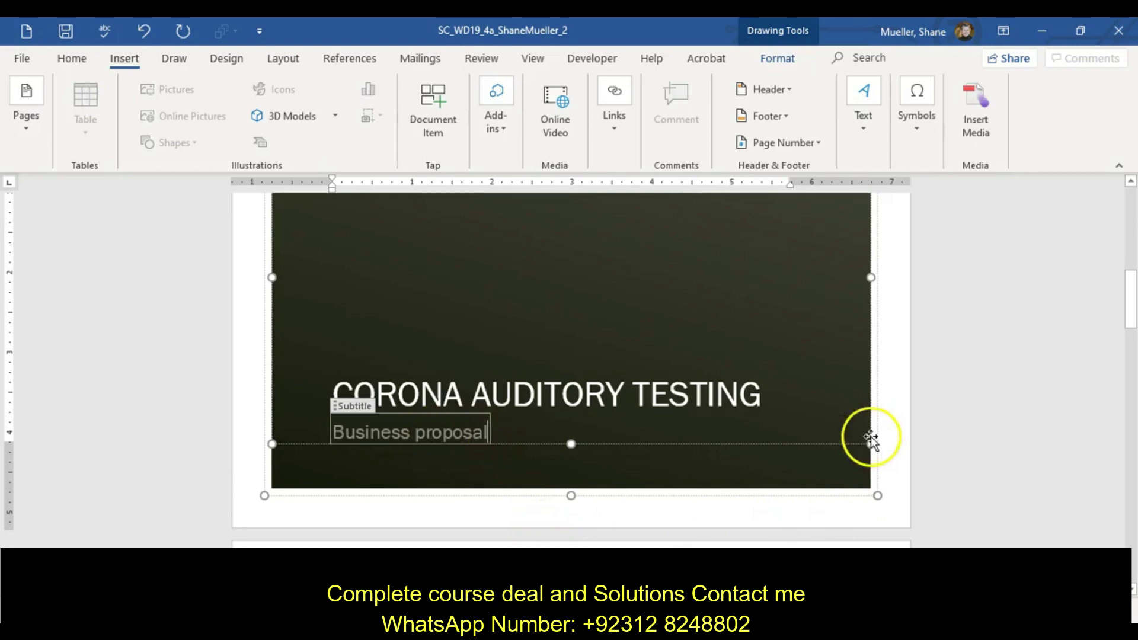
{"action": "scroll", "coordinate": [869, 440], "scroll_direction": "up", "scroll_amount": 5}
{"action": "scroll", "coordinate": [874, 426], "scroll_direction": "down", "scroll_amount": 5}
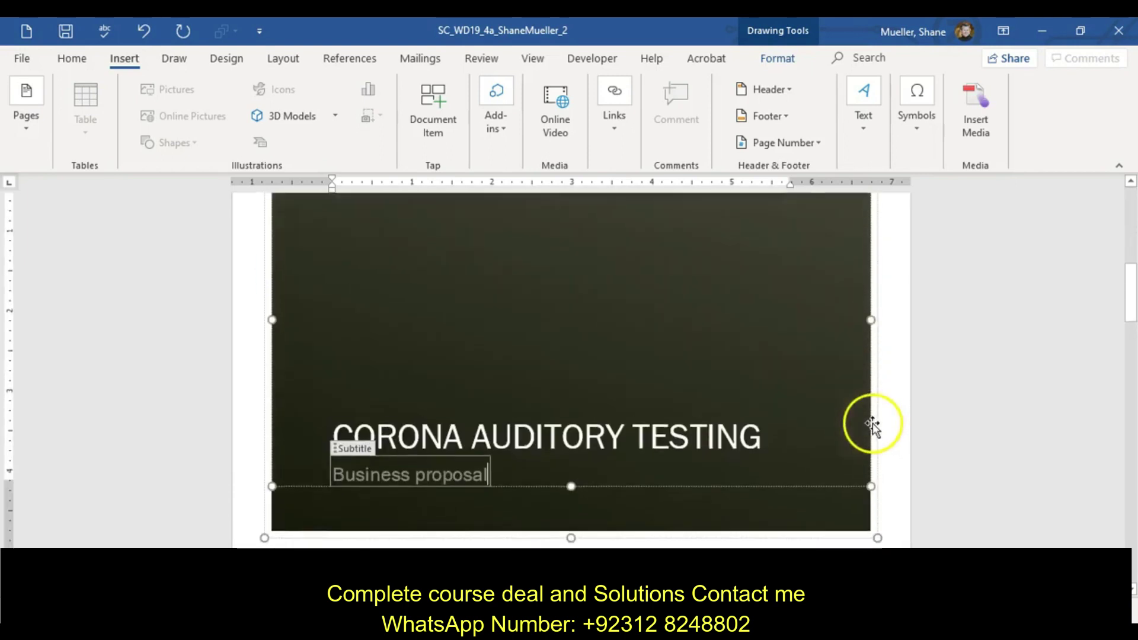
{"action": "left_click", "coordinate": [878, 546]}
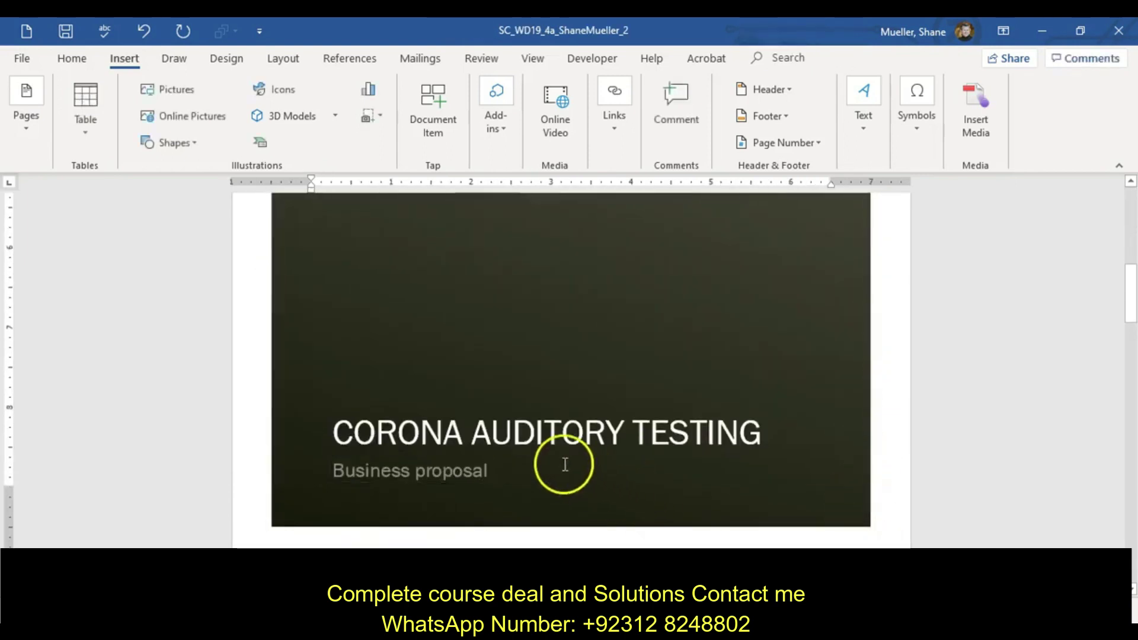
{"action": "scroll", "coordinate": [549, 465], "scroll_direction": "down", "scroll_amount": 6}
{"action": "scroll", "coordinate": [595, 453], "scroll_direction": "down", "scroll_amount": 10}
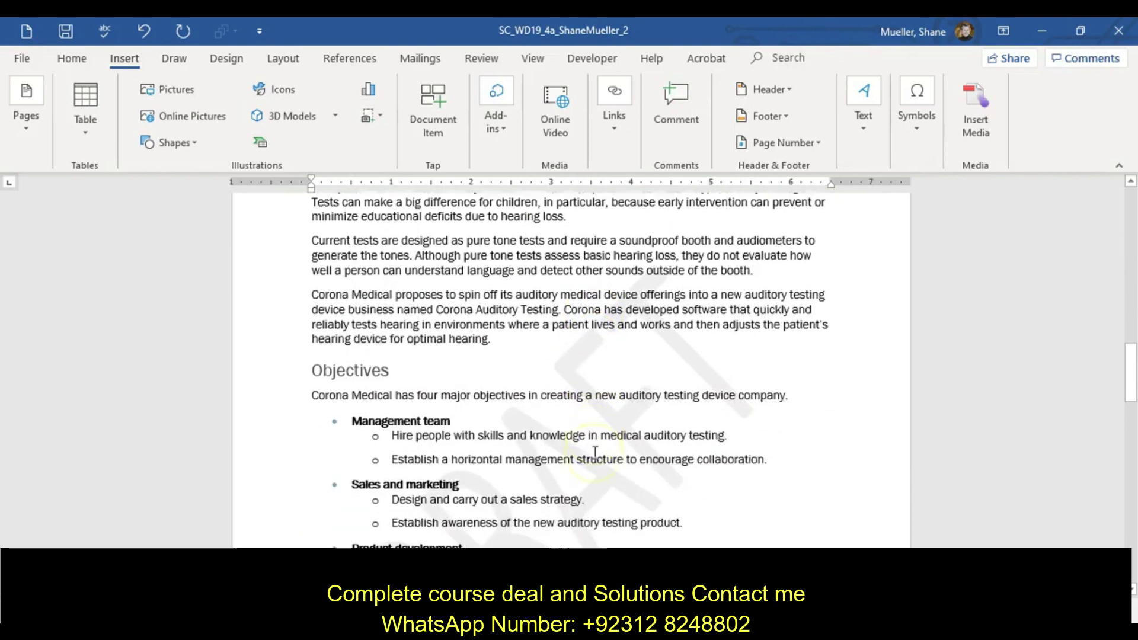
{"action": "scroll", "coordinate": [595, 457], "scroll_direction": "down", "scroll_amount": 4}
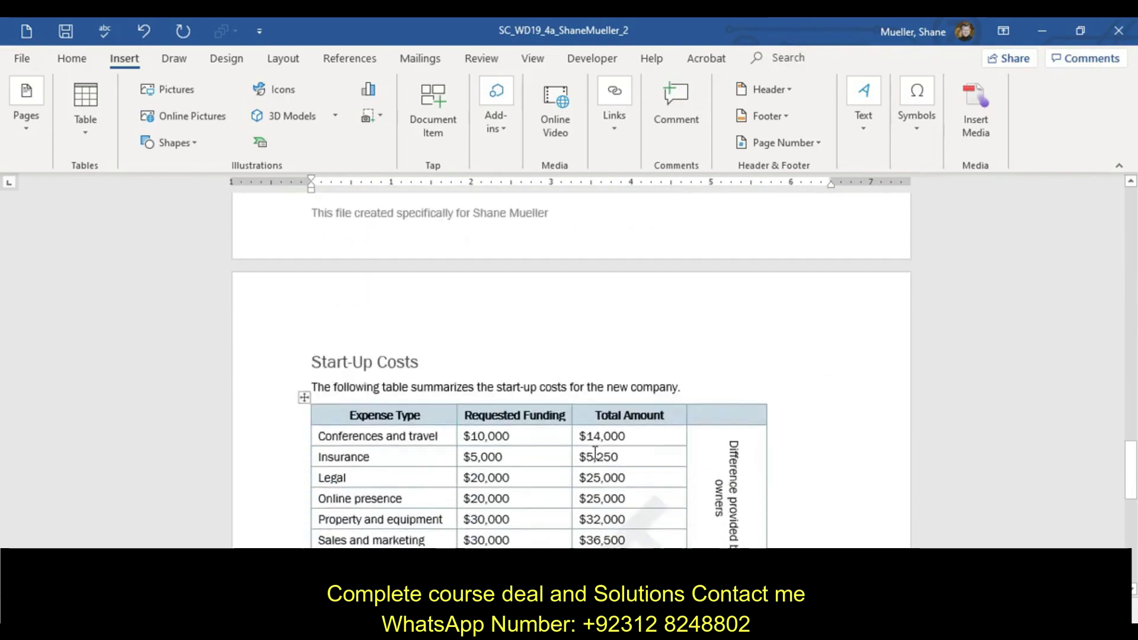